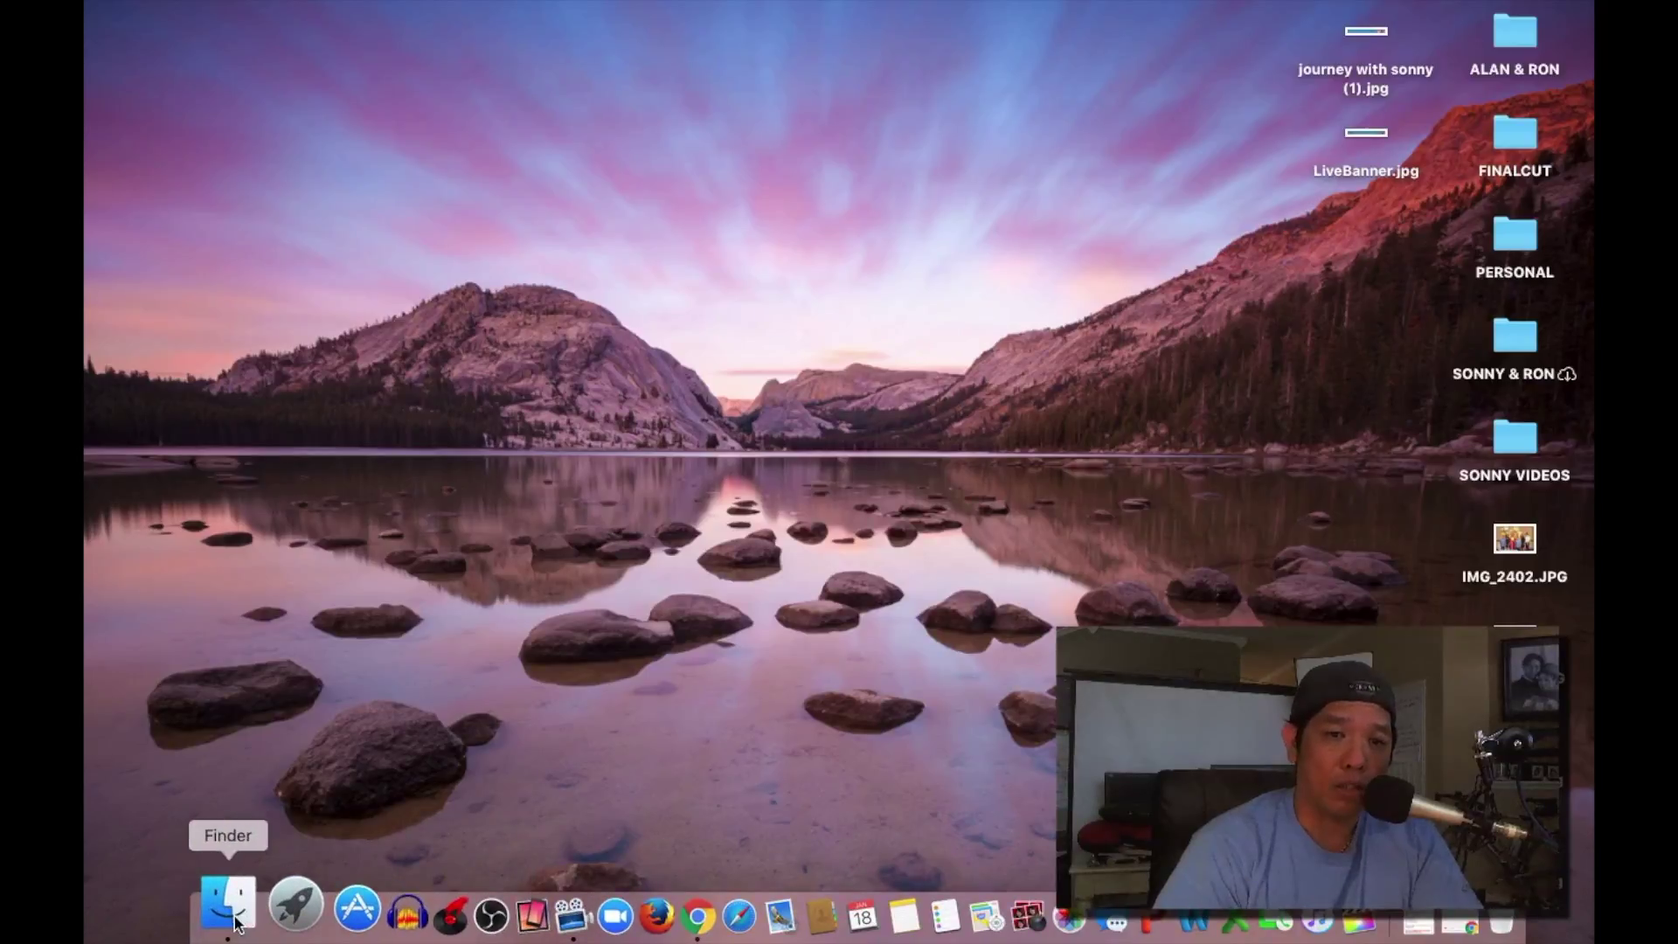
Open the Untitled card in Finder and move its only file, smile.jpg, to the Trash
click(232, 904)
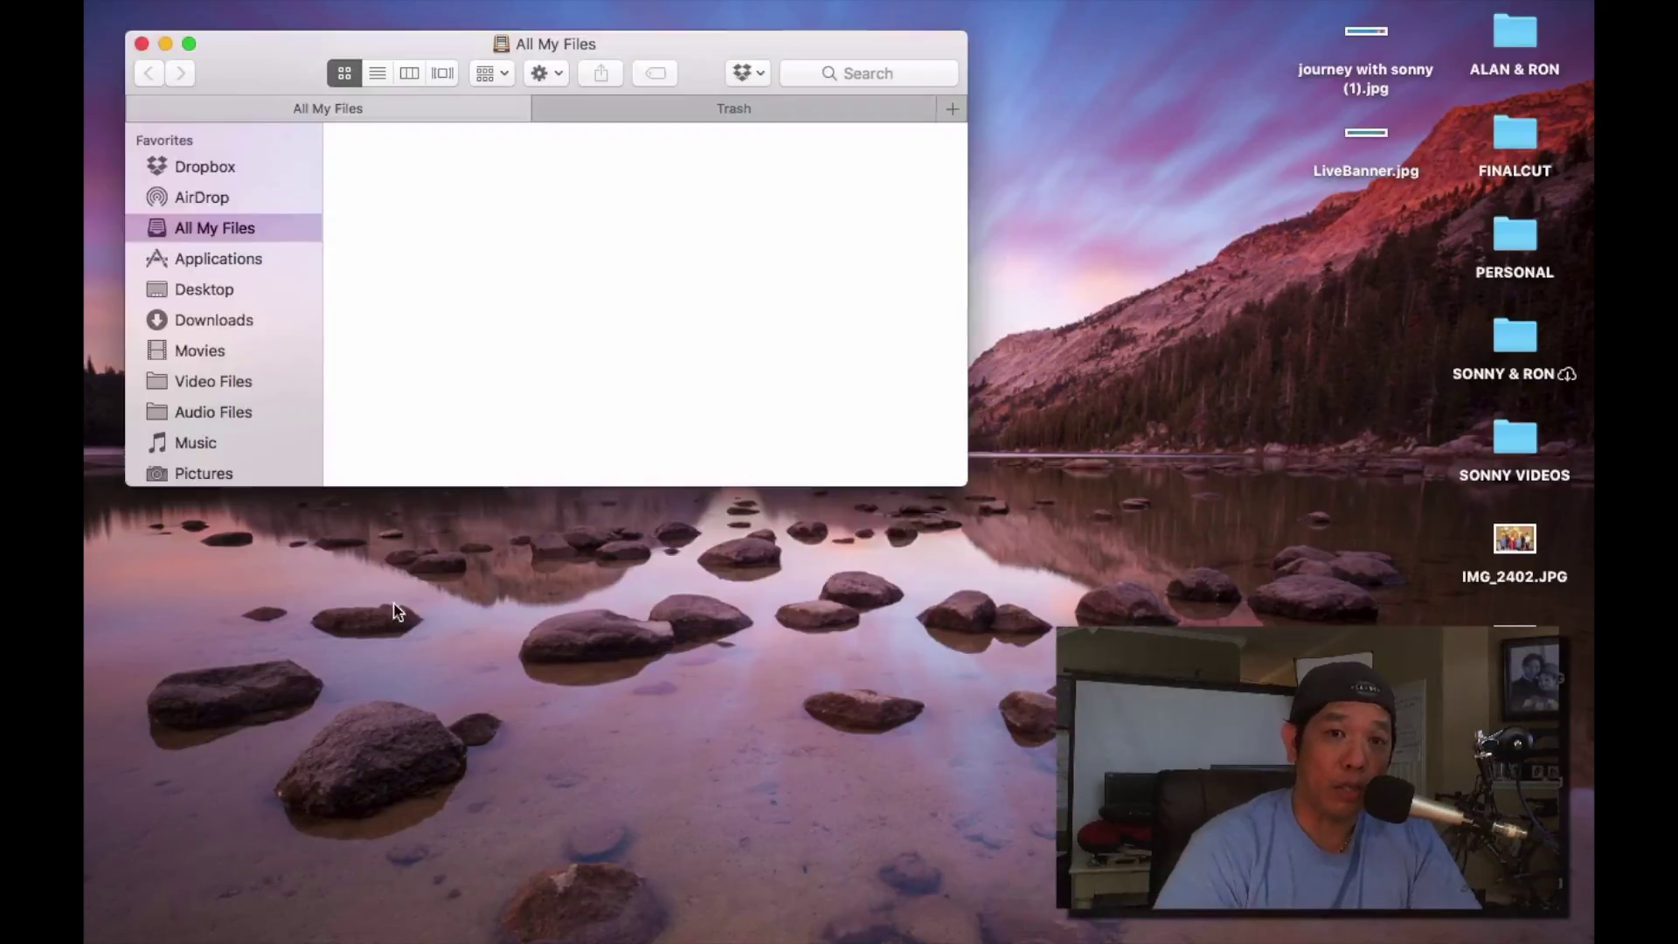
scroll(218, 344, down, 5)
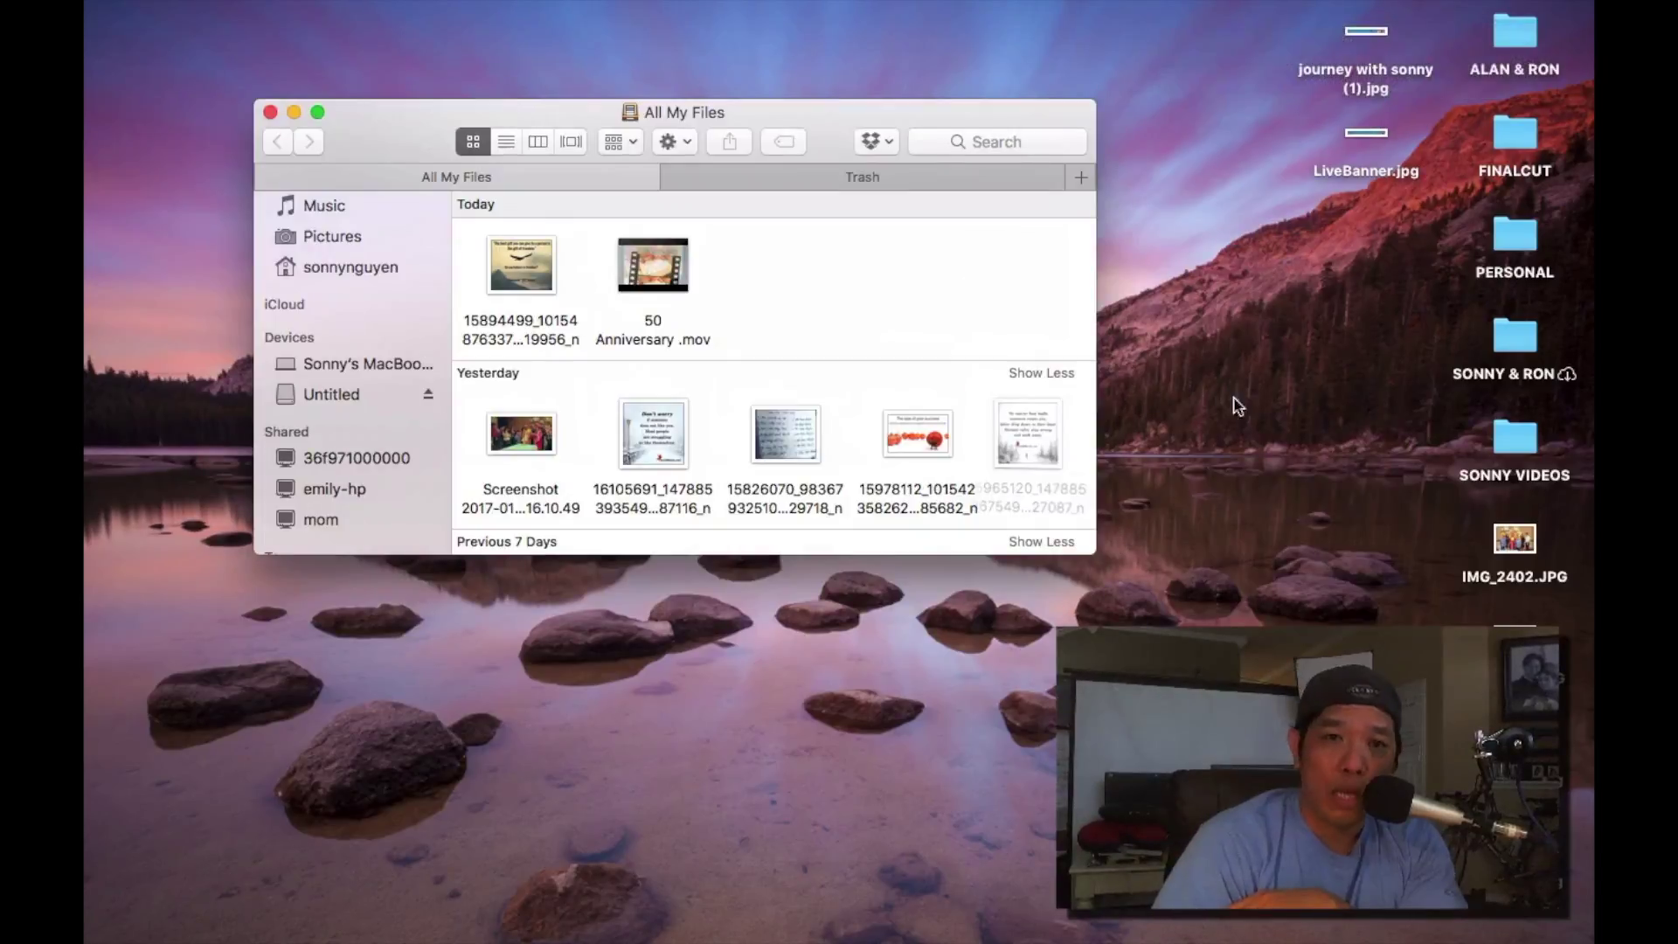
click(334, 394)
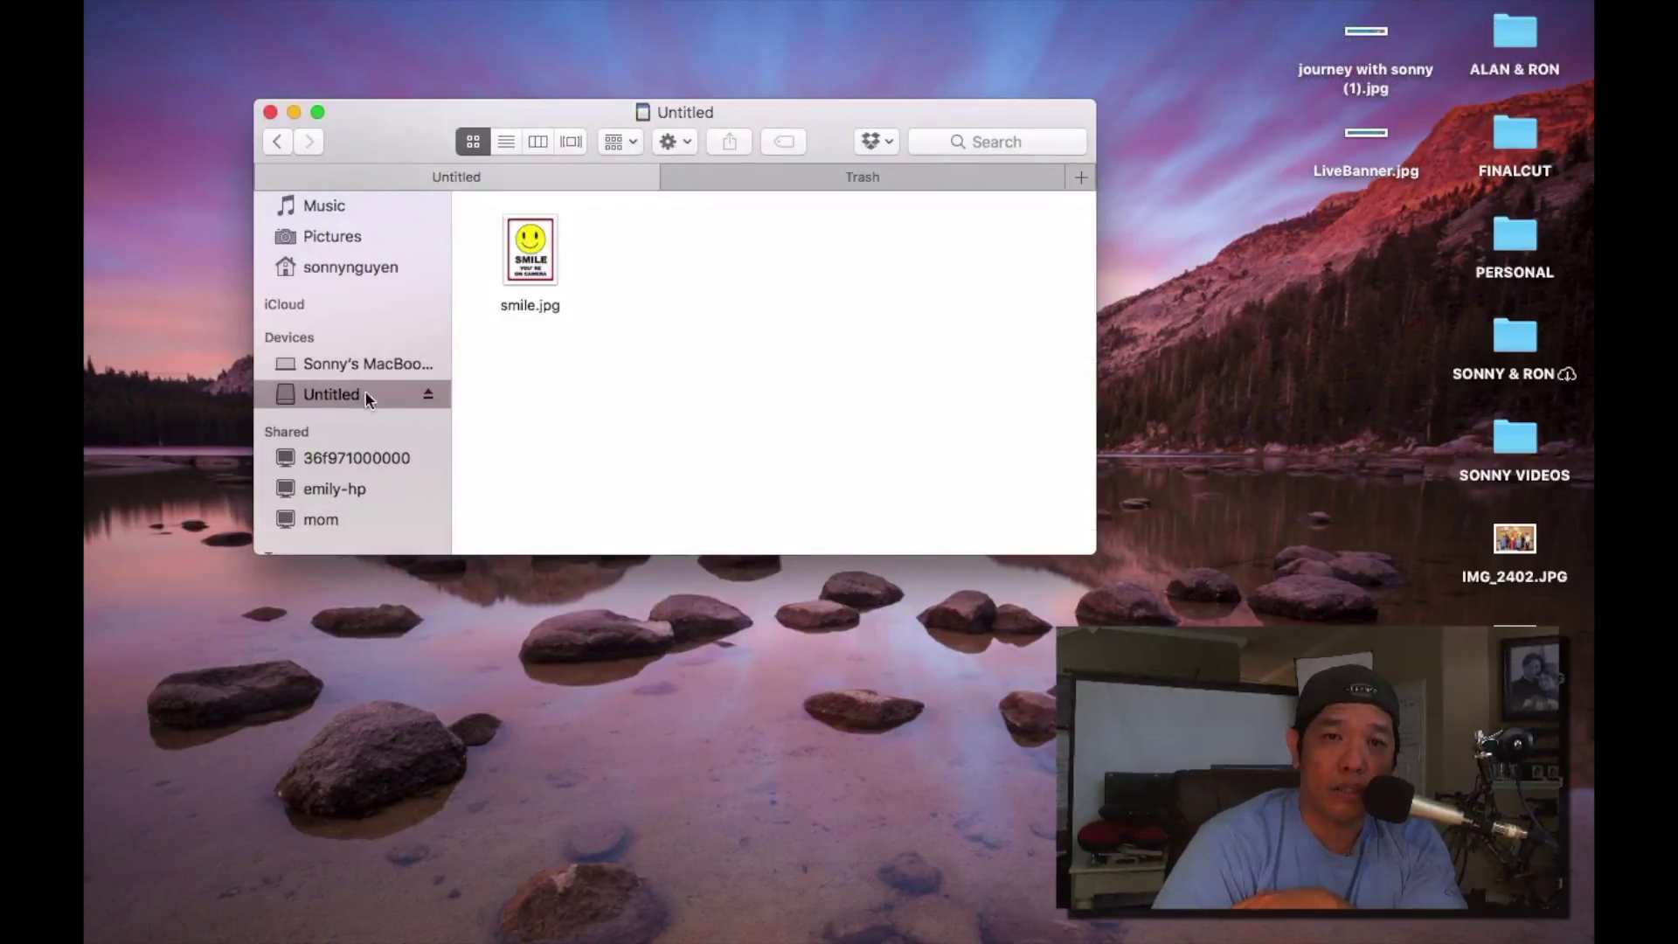
click(529, 272)
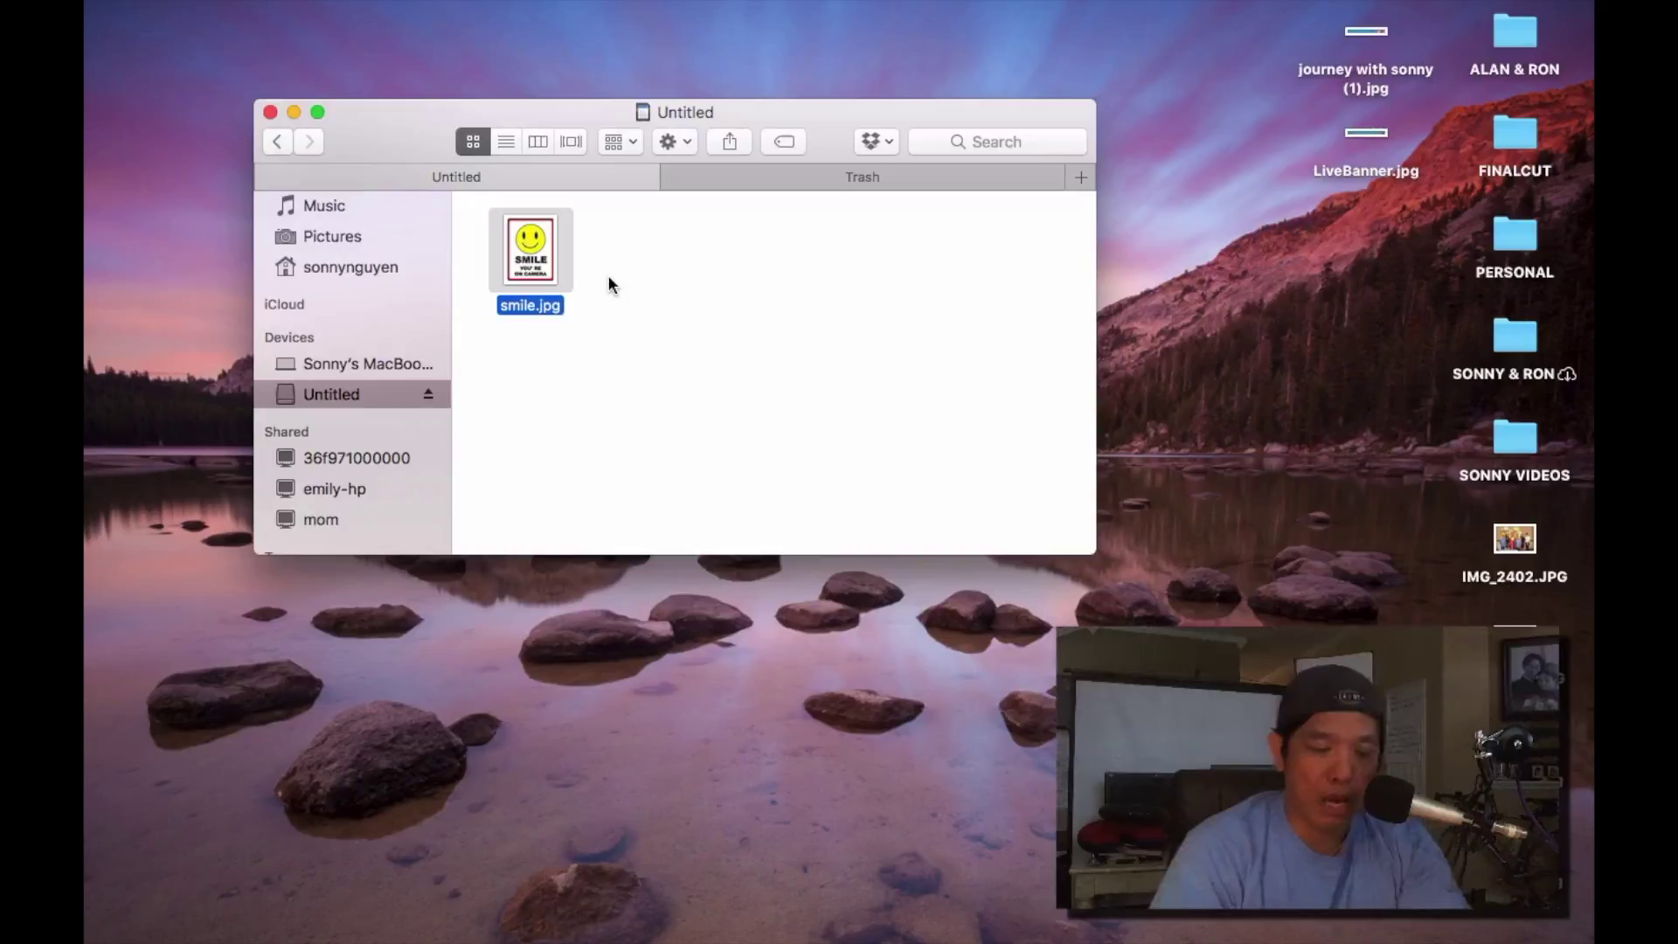
key(super+BackSpace)
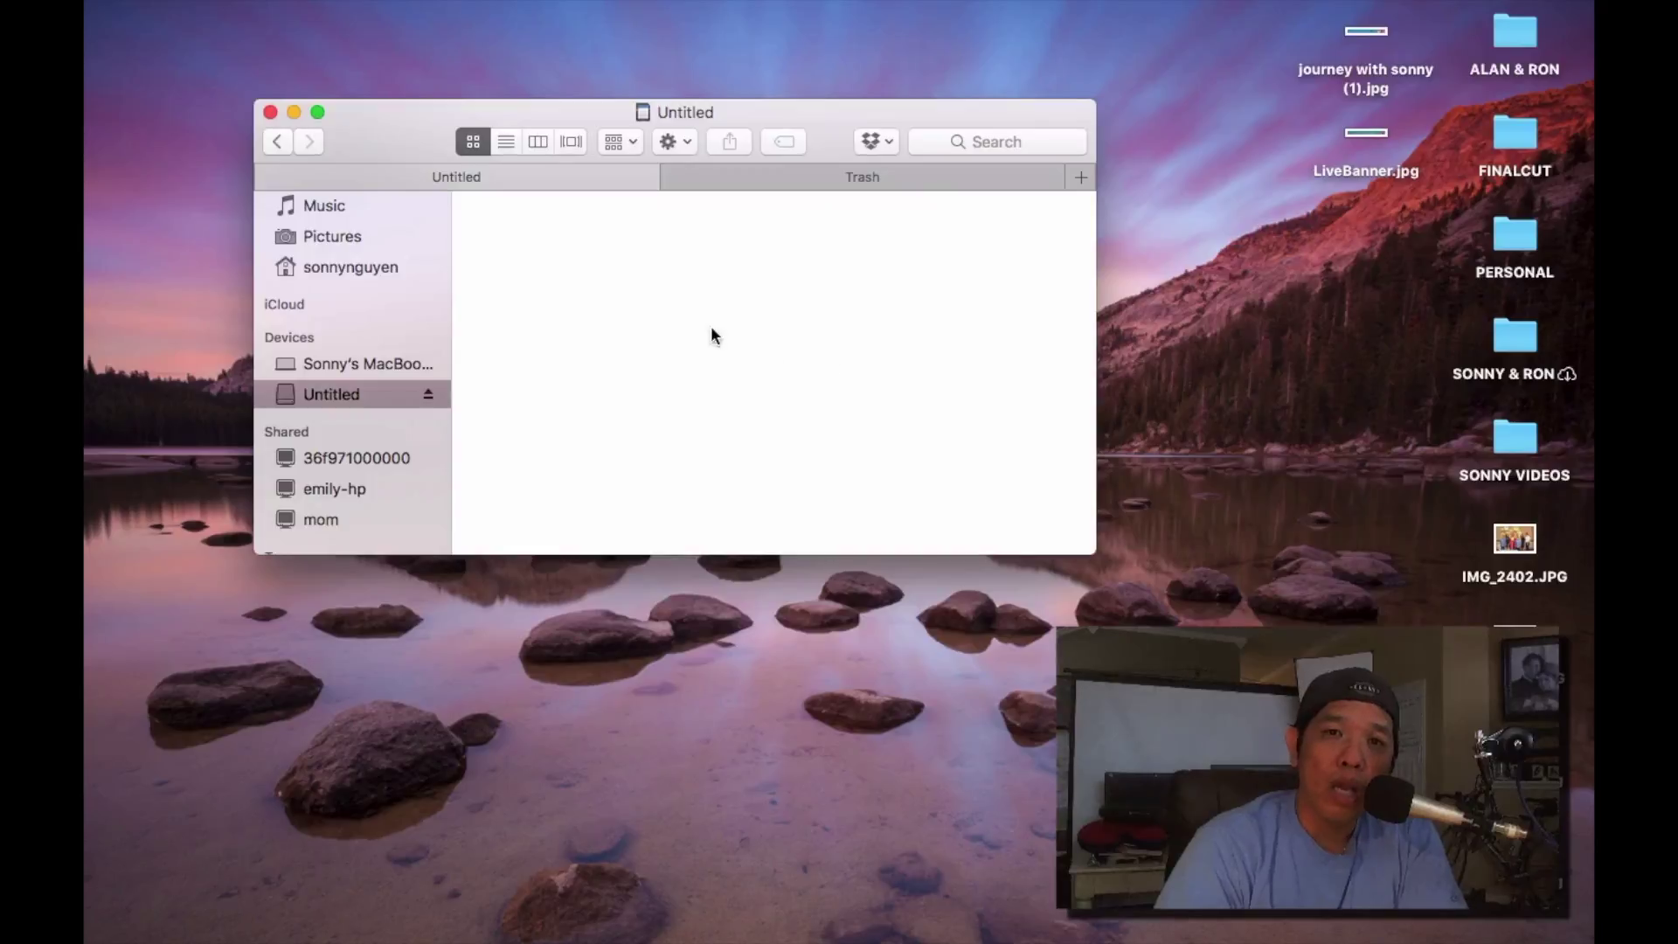
Close Finder and launch Disk Utility through a Spotlight search for 'disk'
click(271, 112)
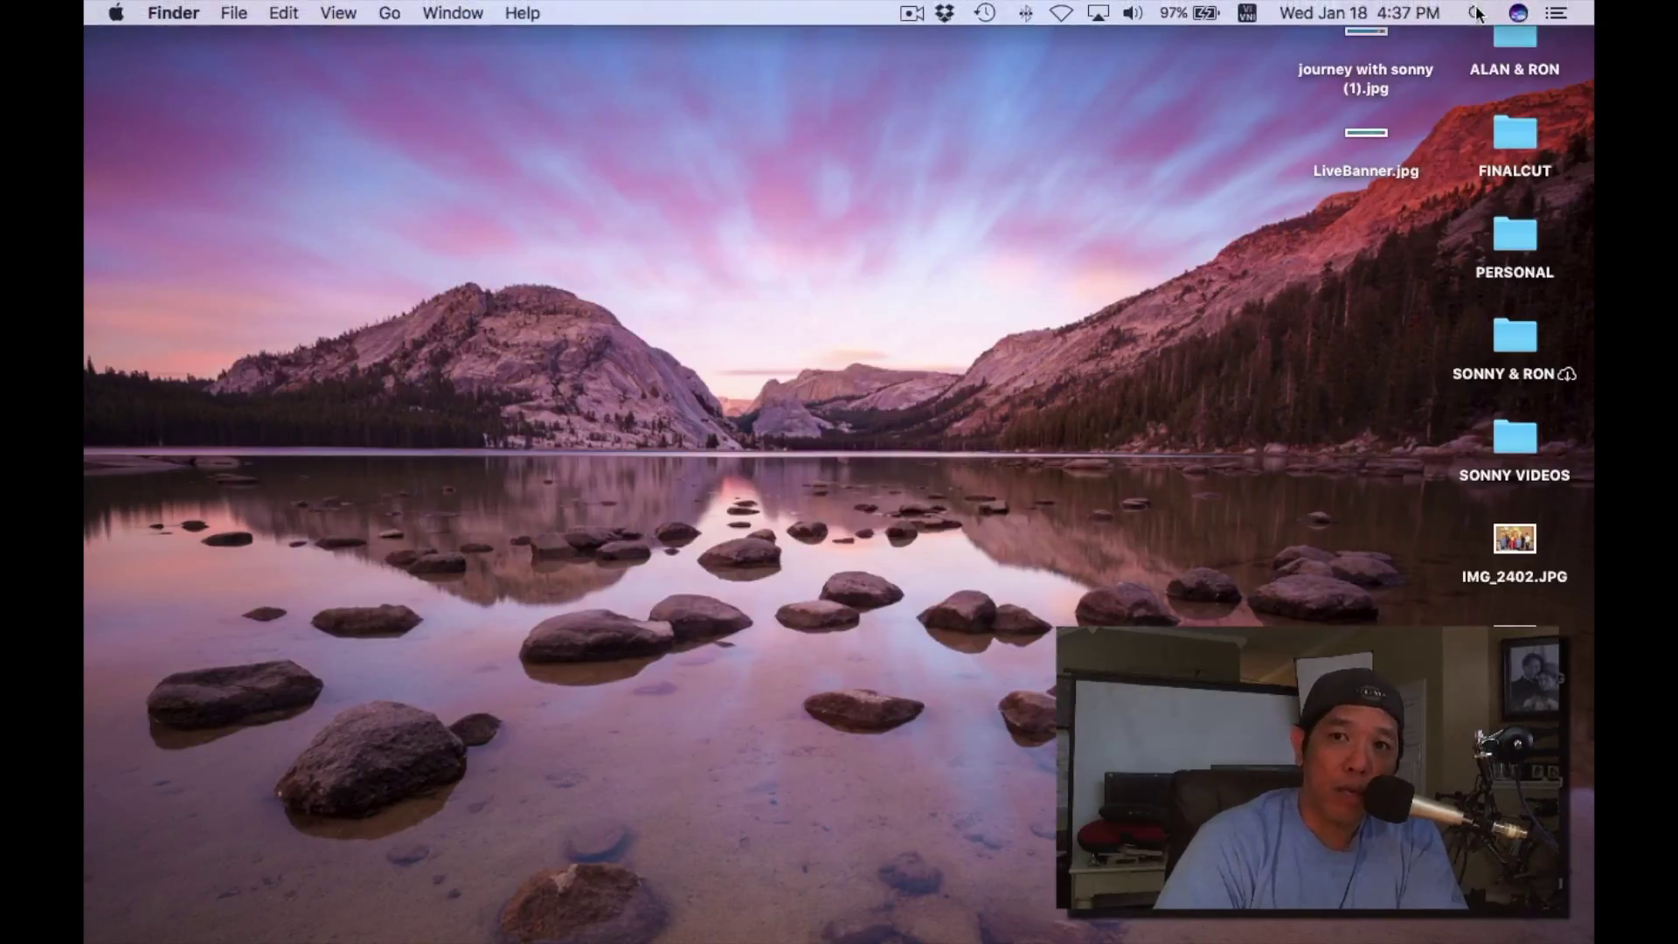
click(1475, 13)
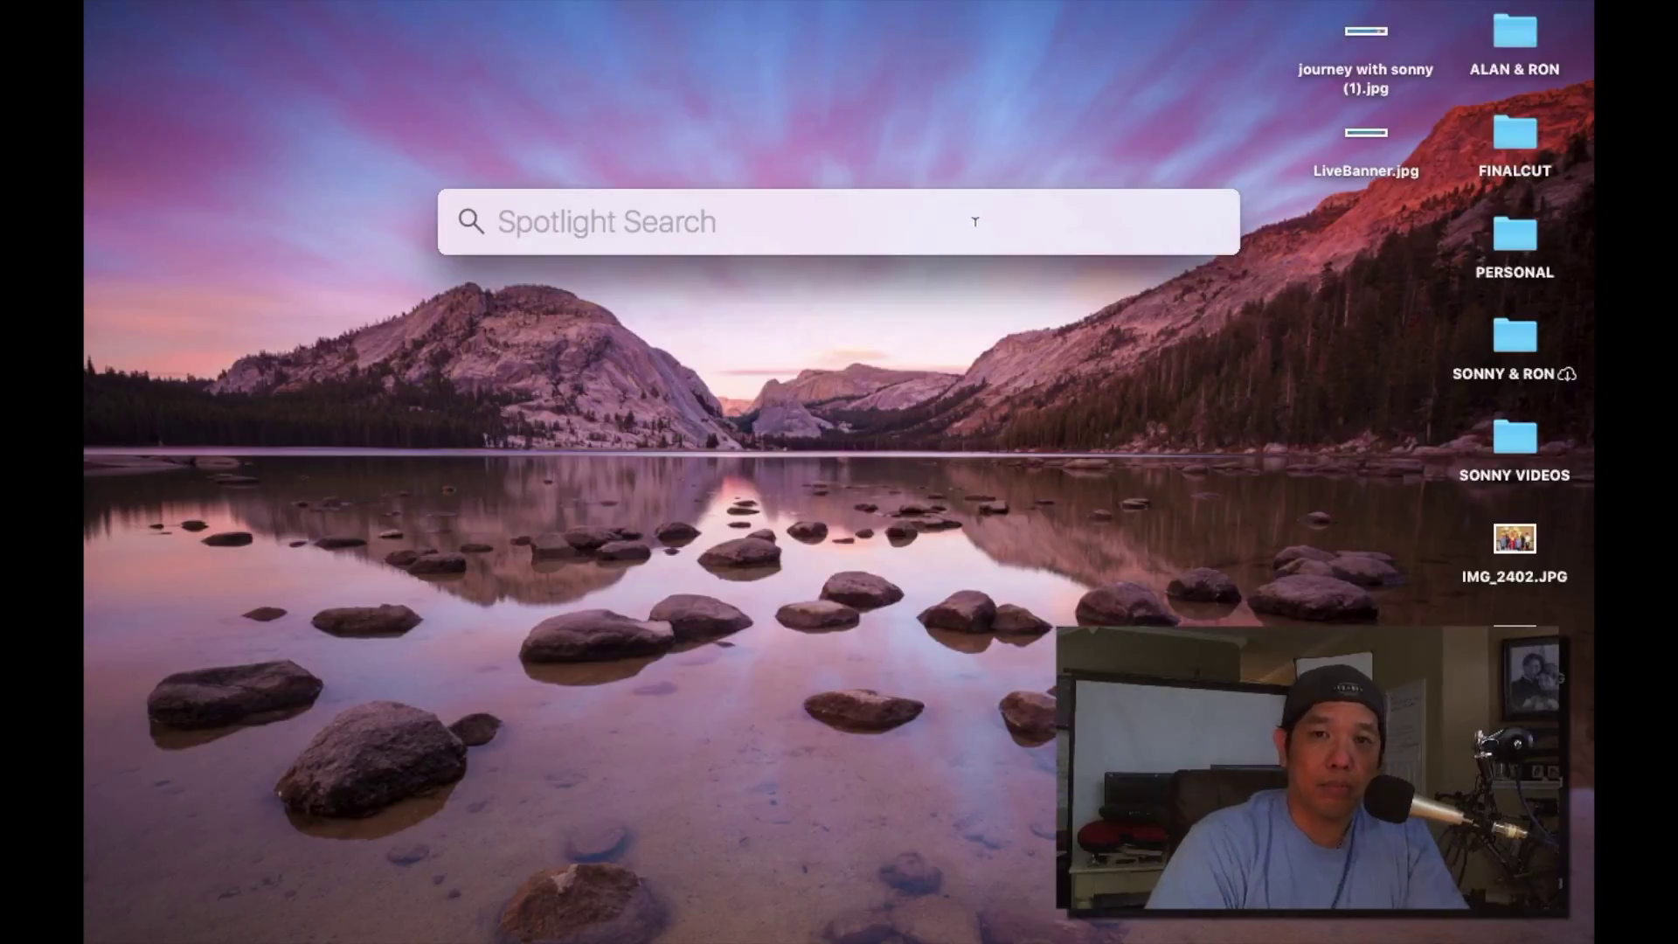
text(disk)
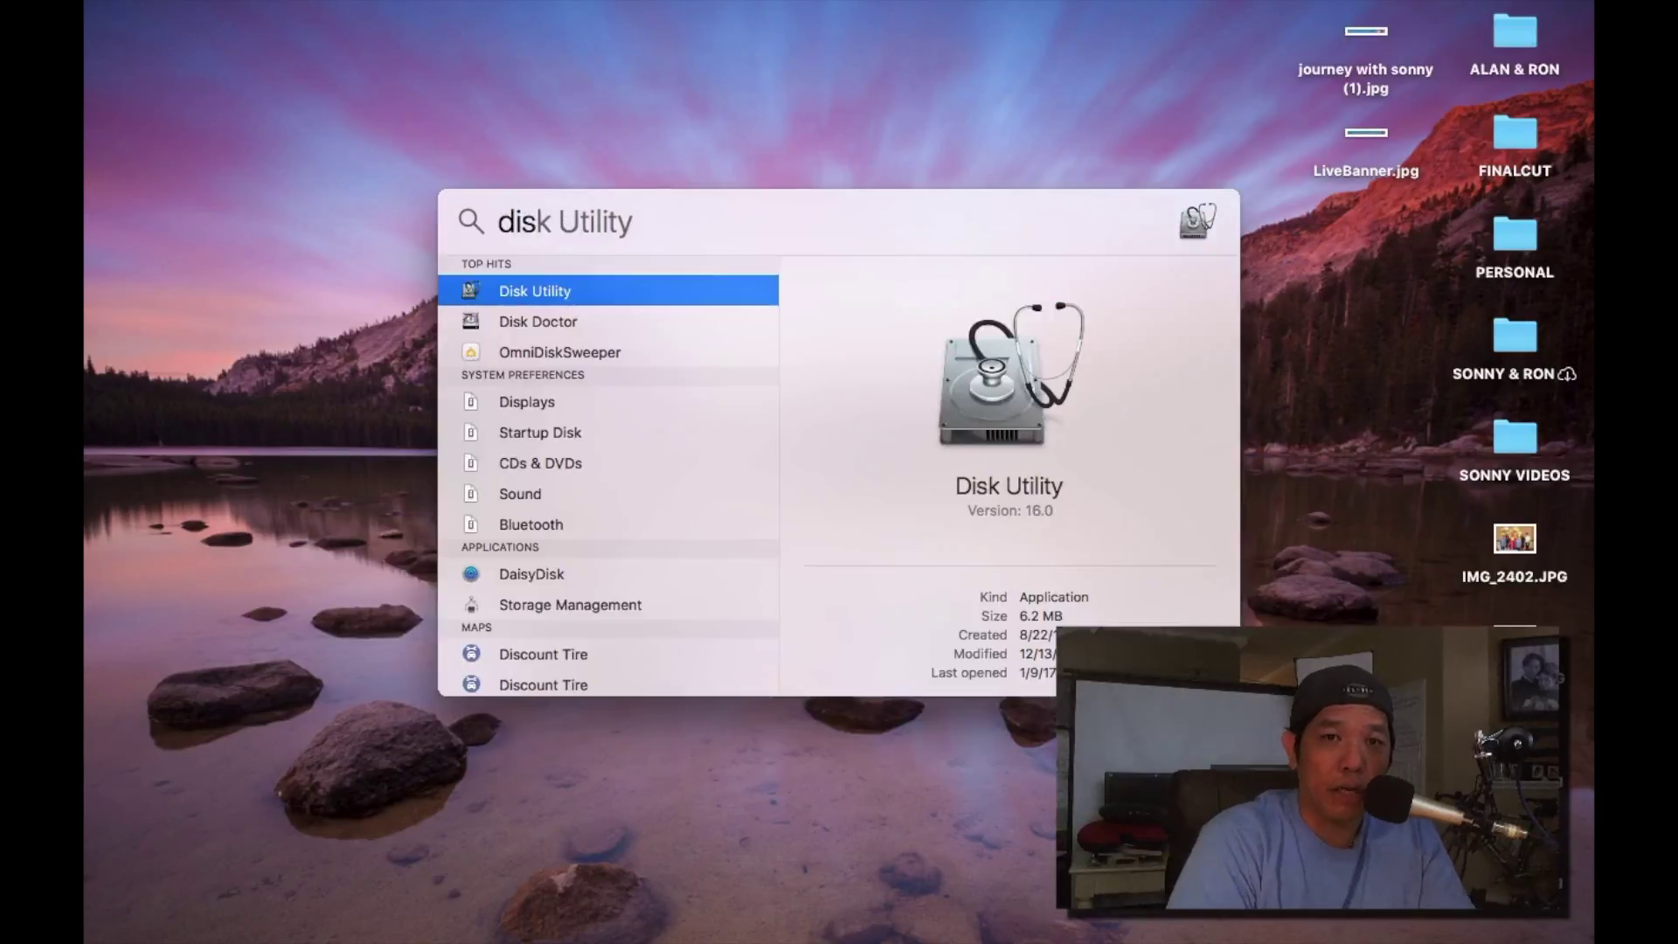
double_click(564, 297)
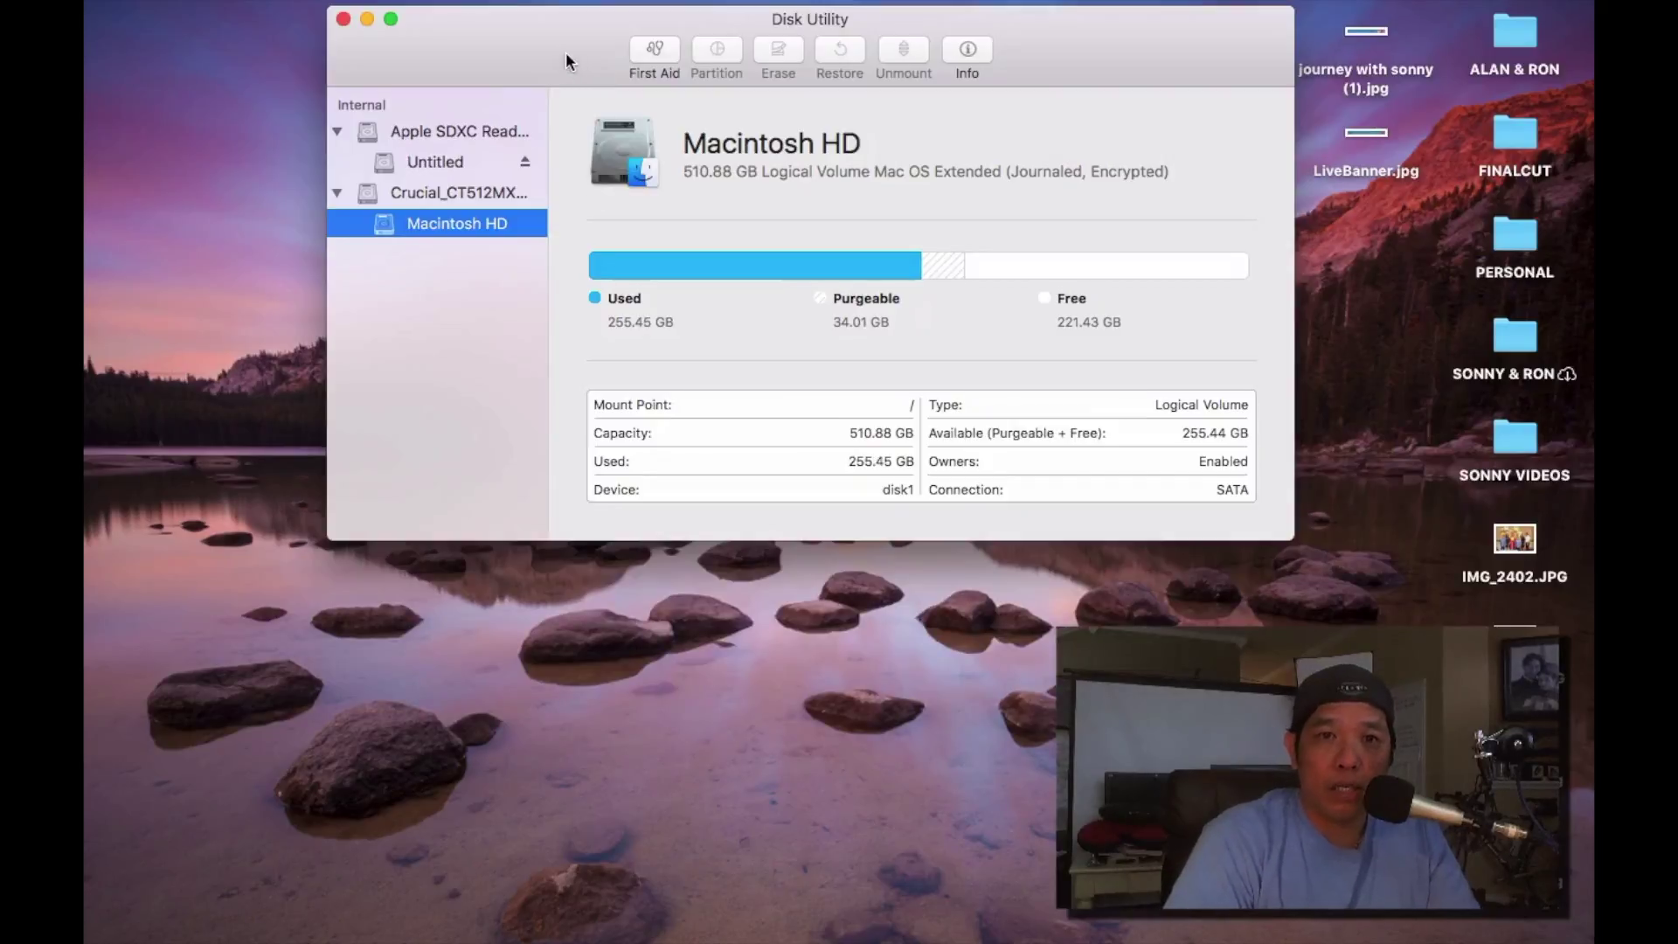
drag(564, 51, 576, 232)
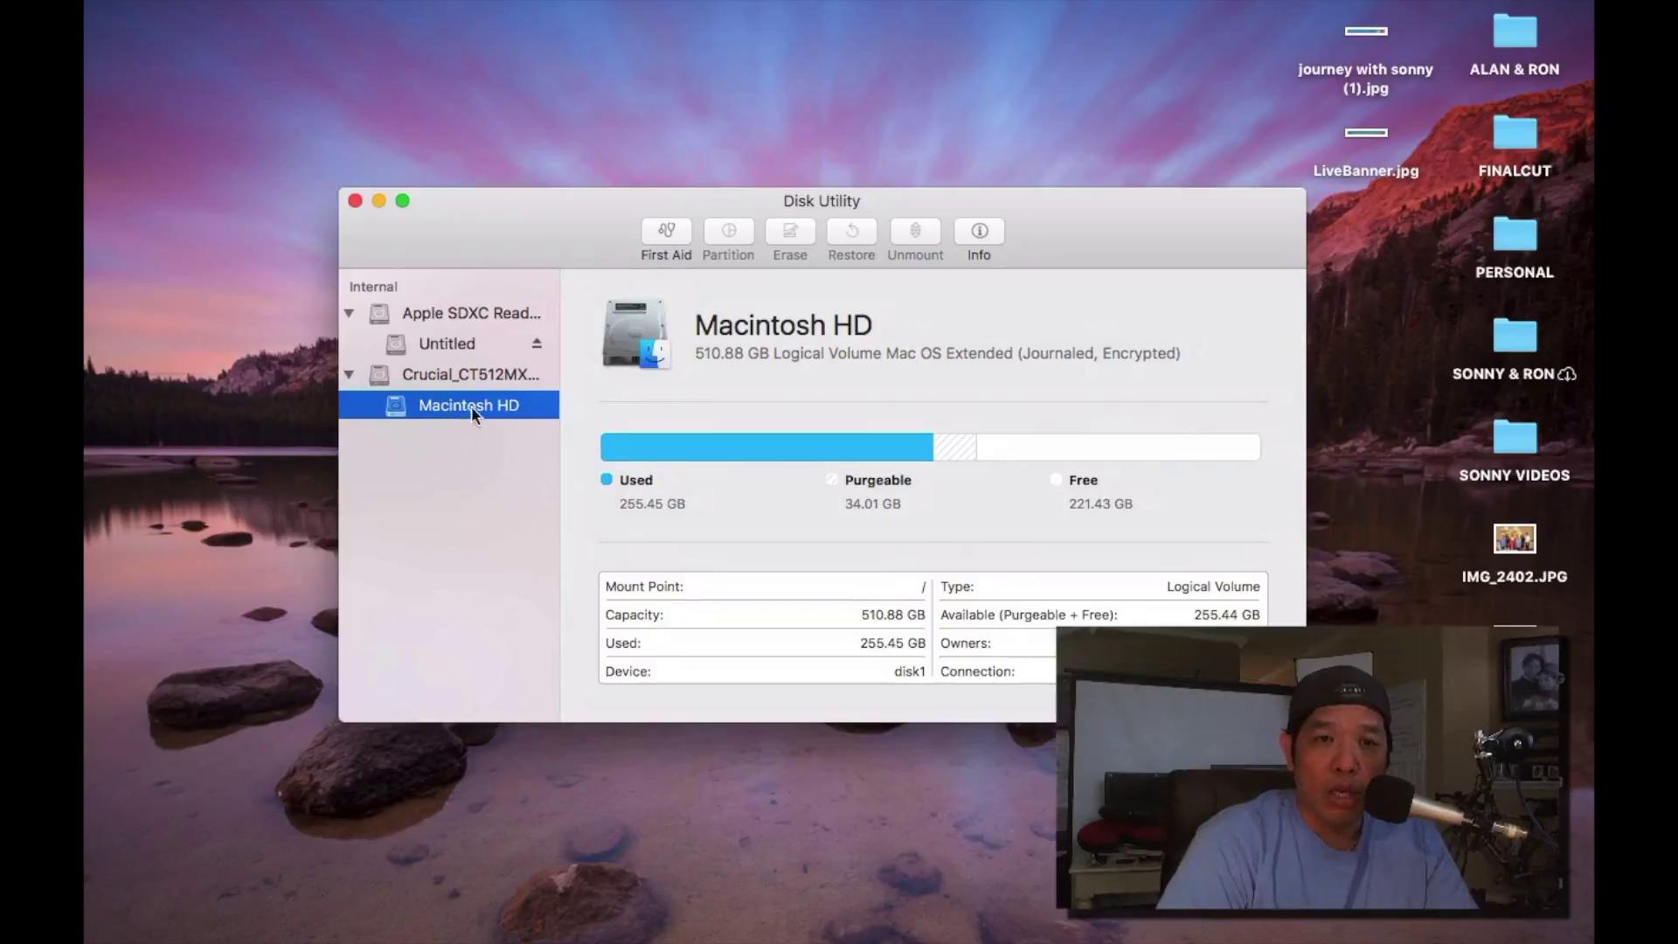
Collapse the internal Crucial disk and select the Untitled volume under Apple SDXC Reader
click(464, 376)
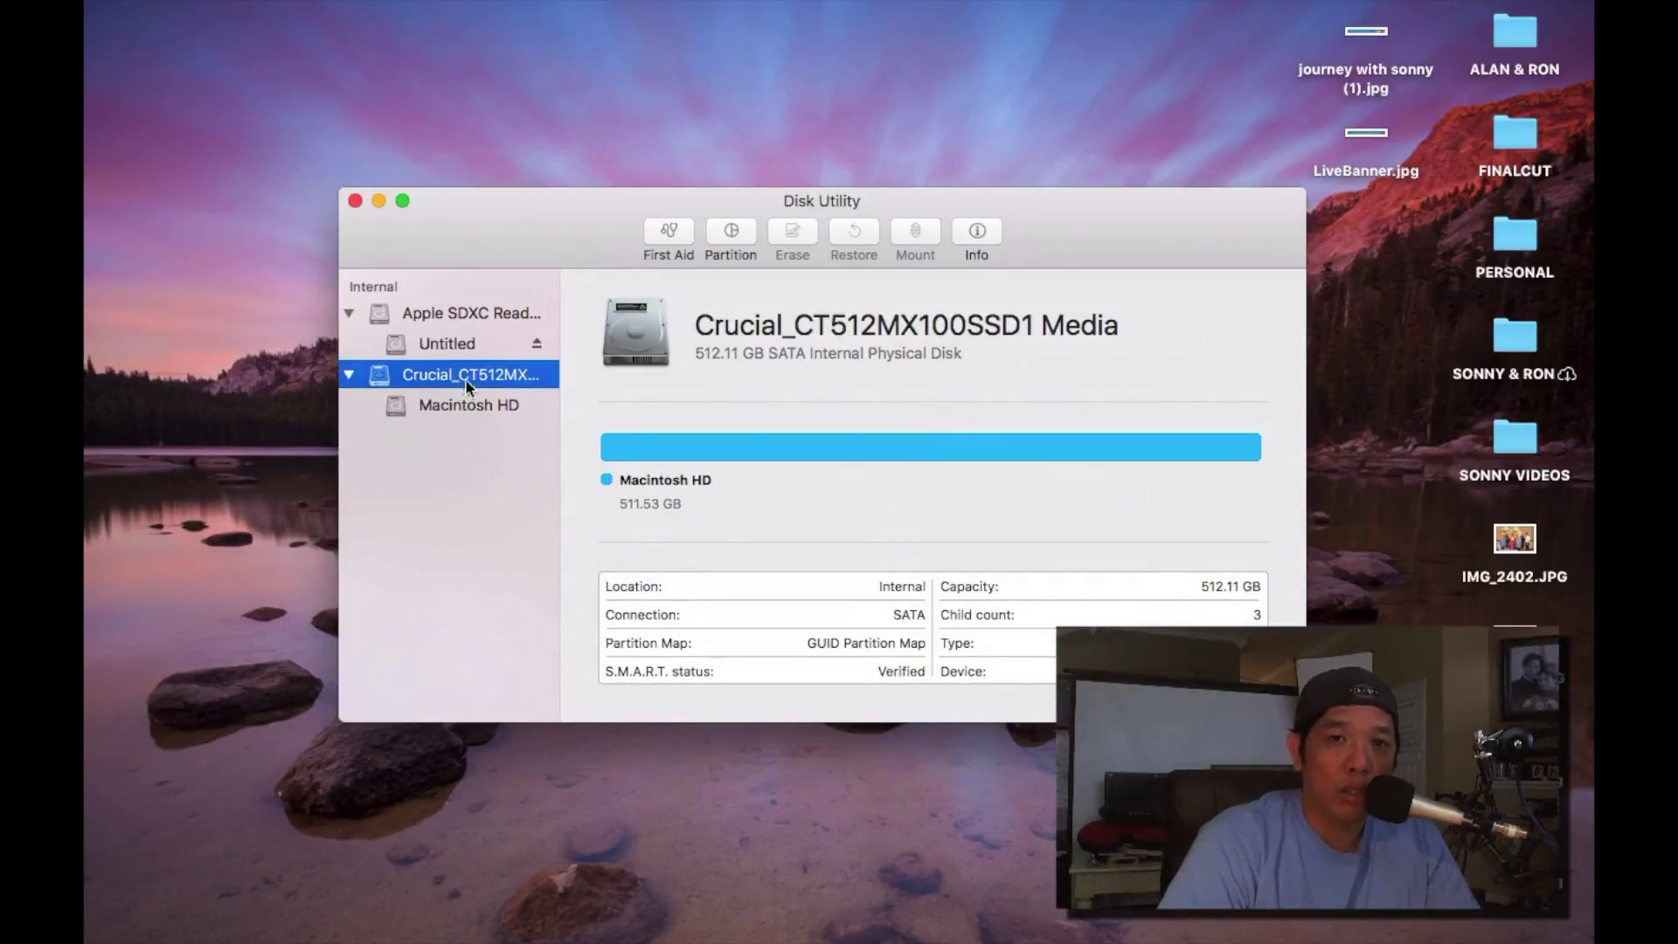
click(458, 402)
click(446, 376)
click(446, 405)
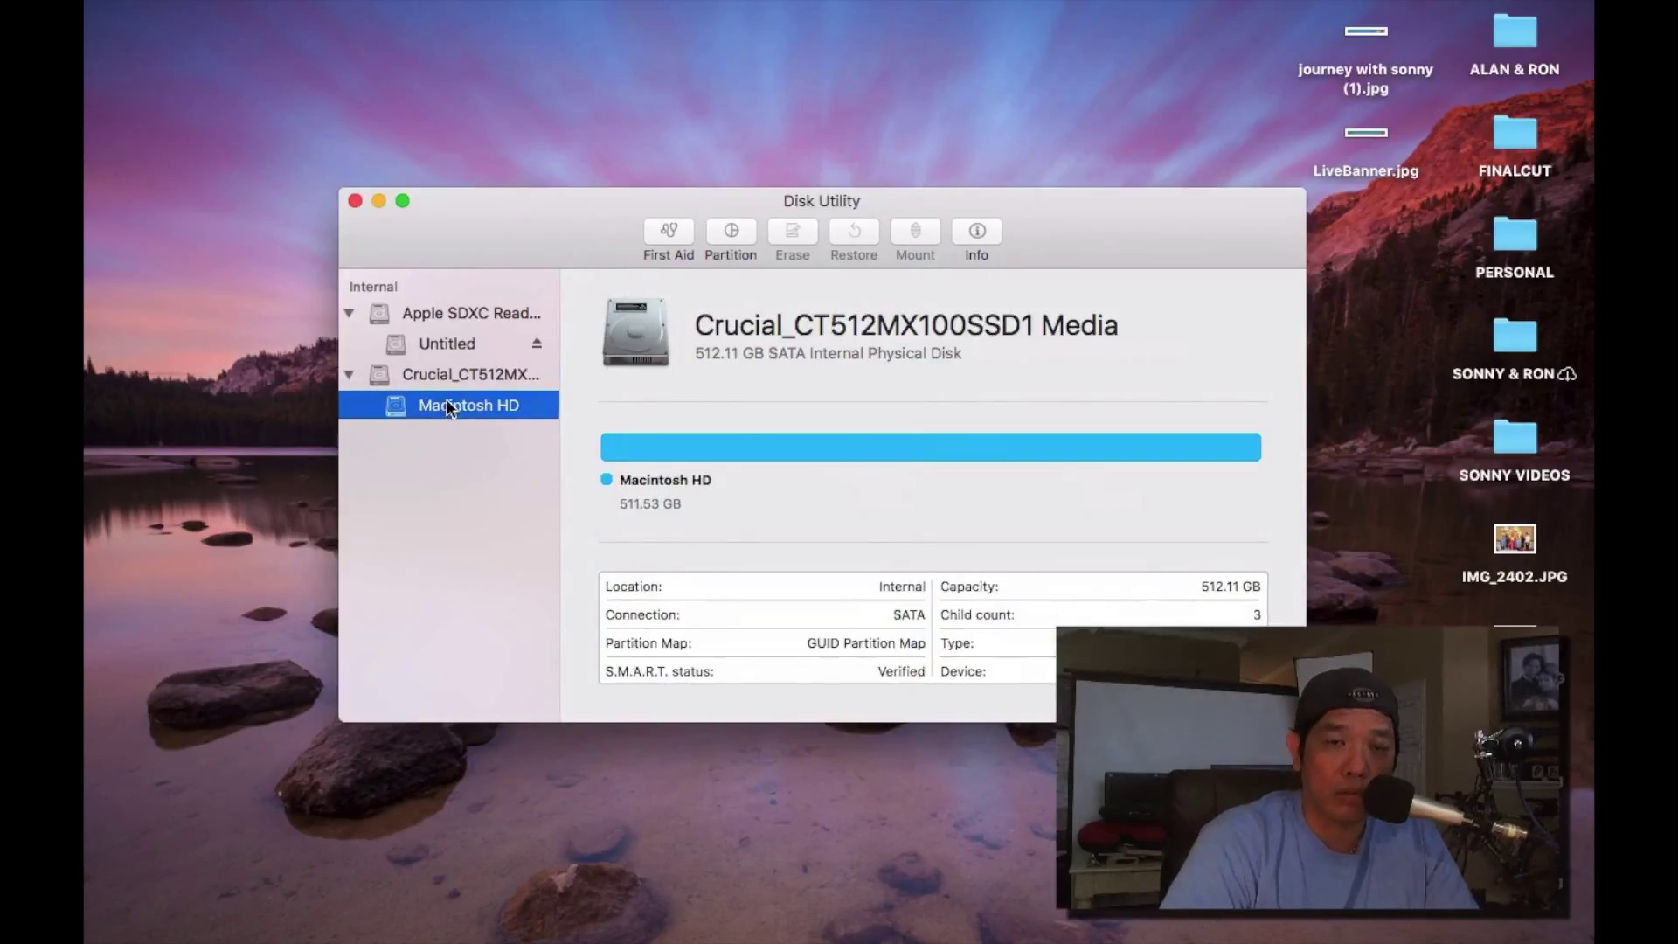
click(448, 343)
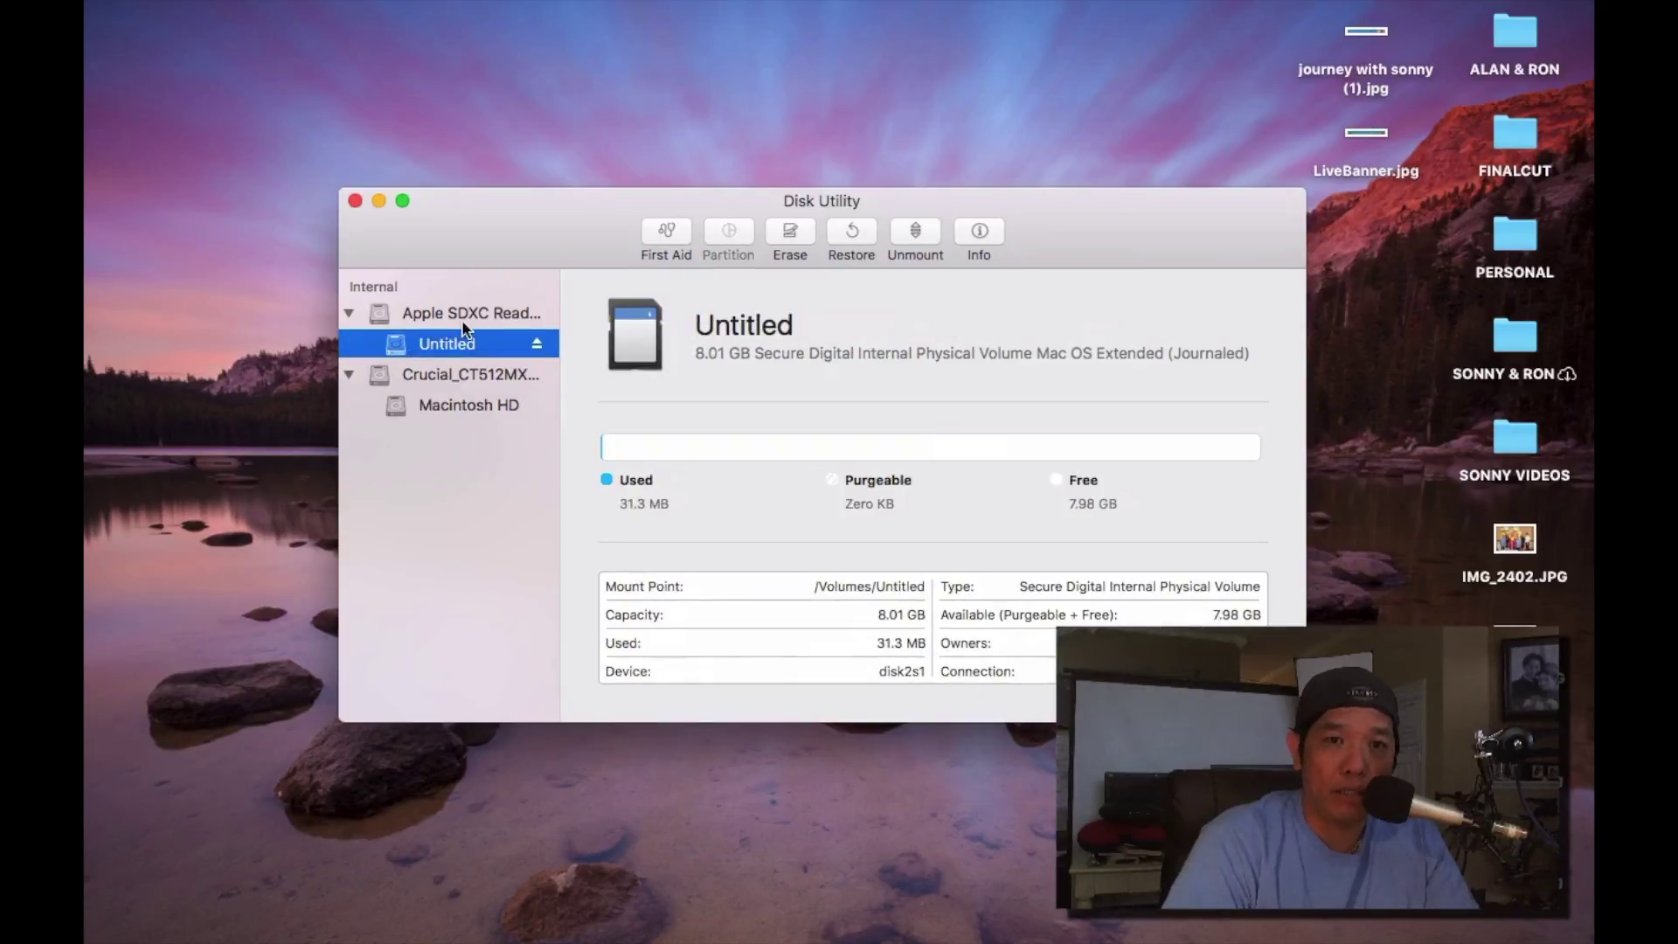
click(461, 374)
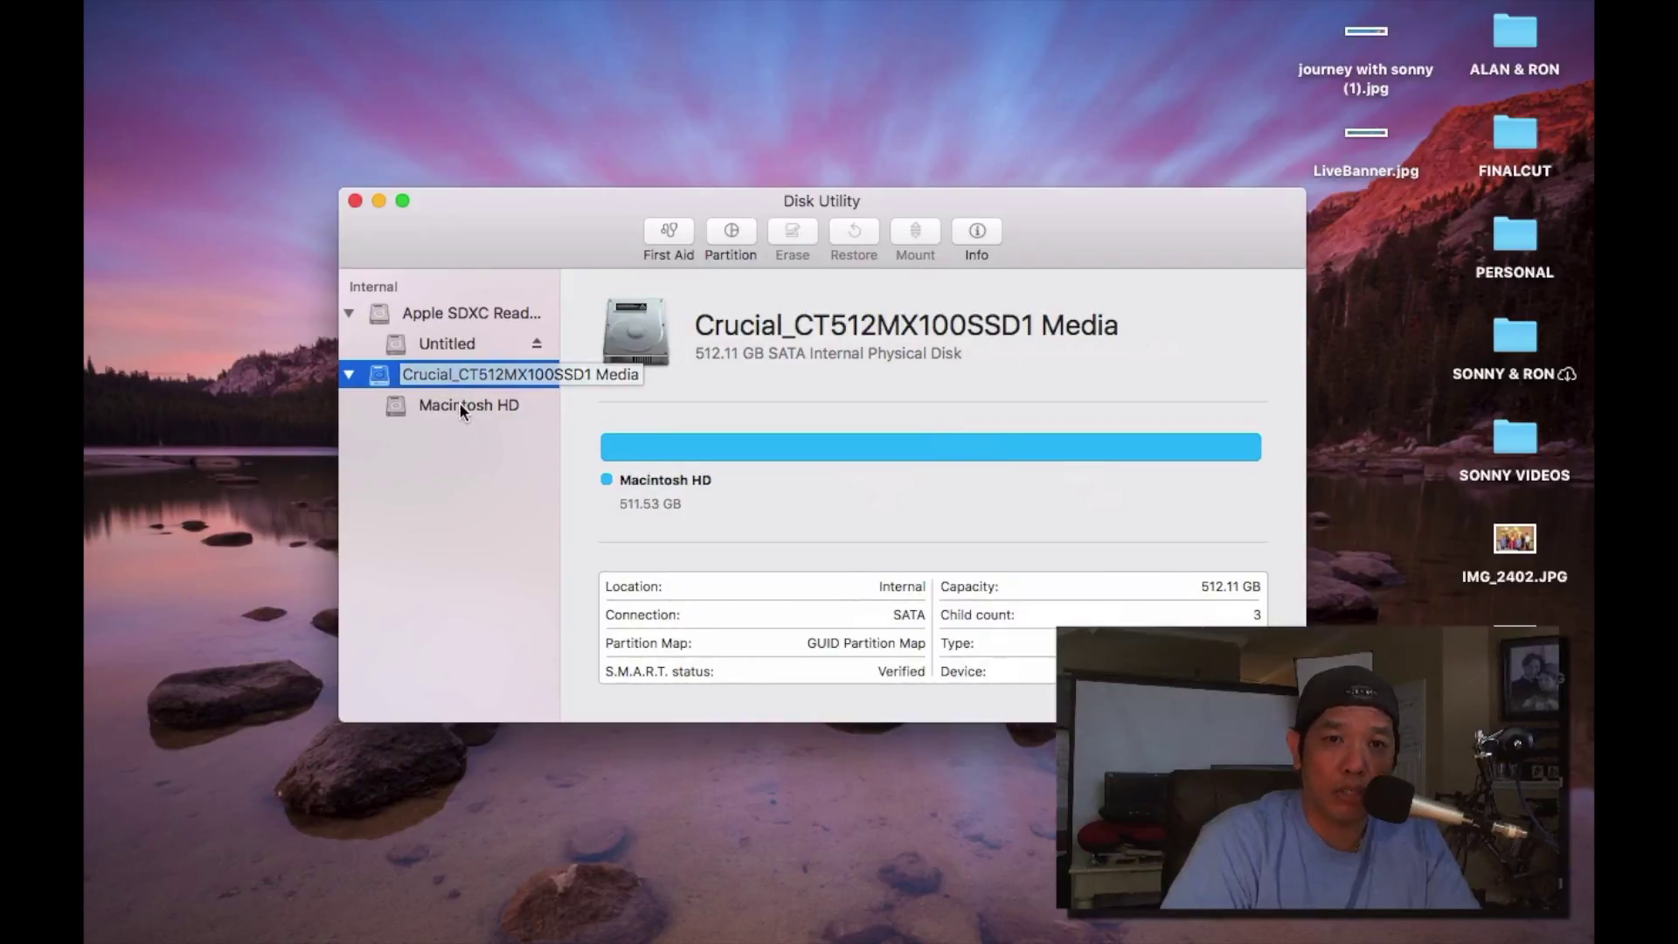
click(458, 403)
click(454, 378)
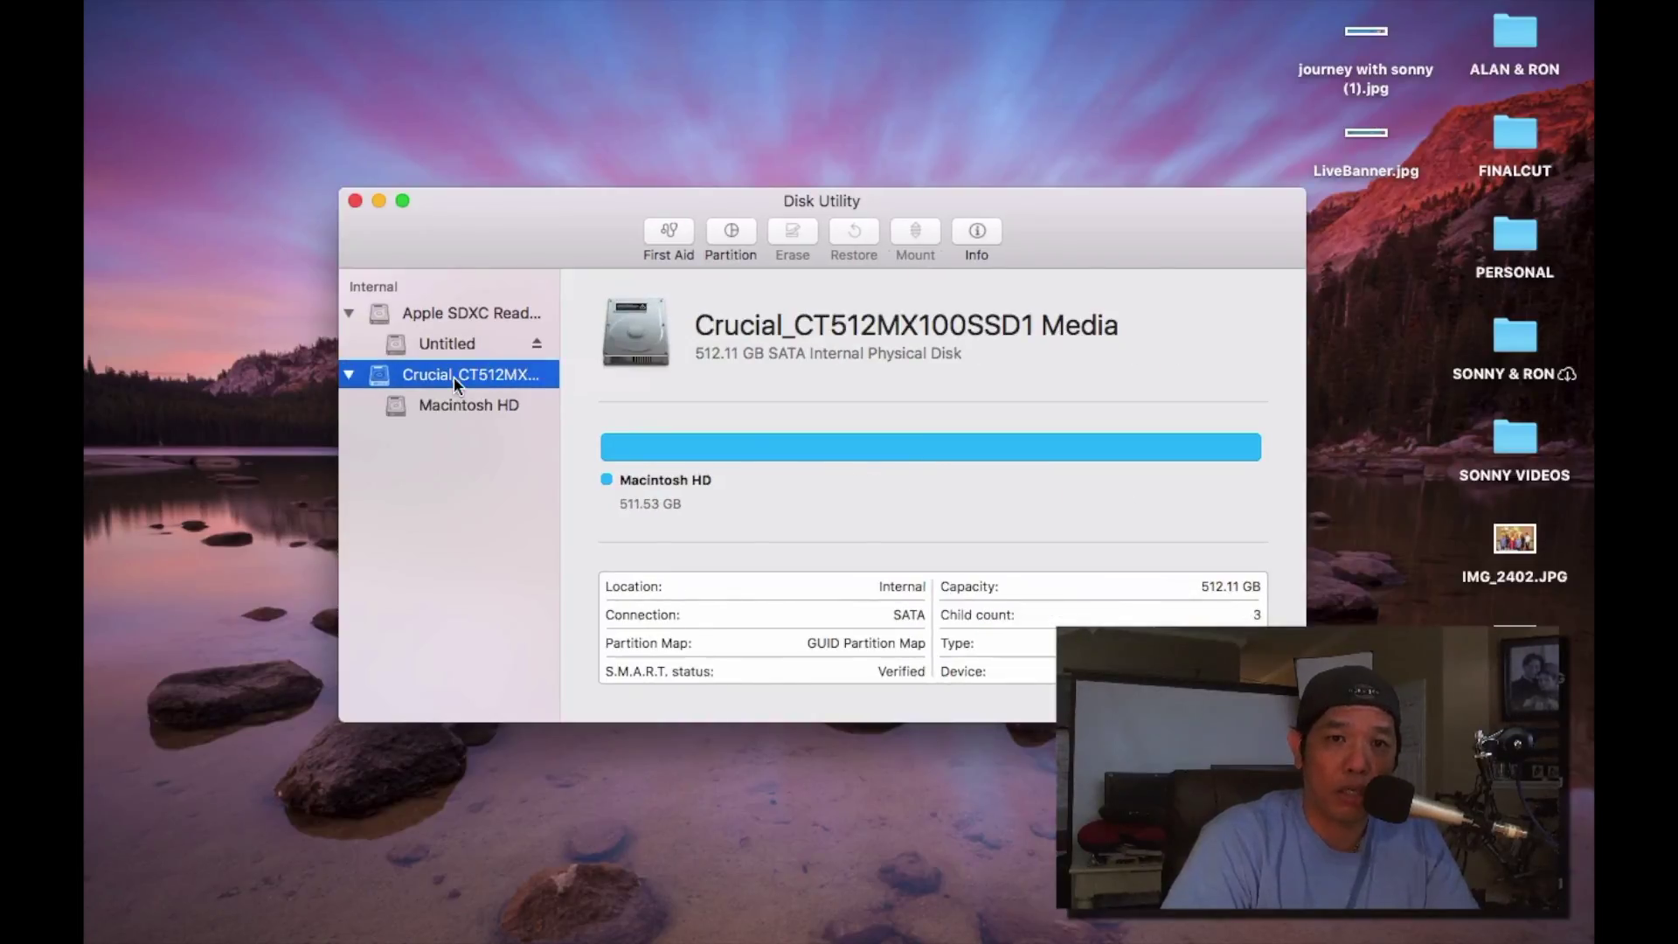
click(348, 376)
click(467, 315)
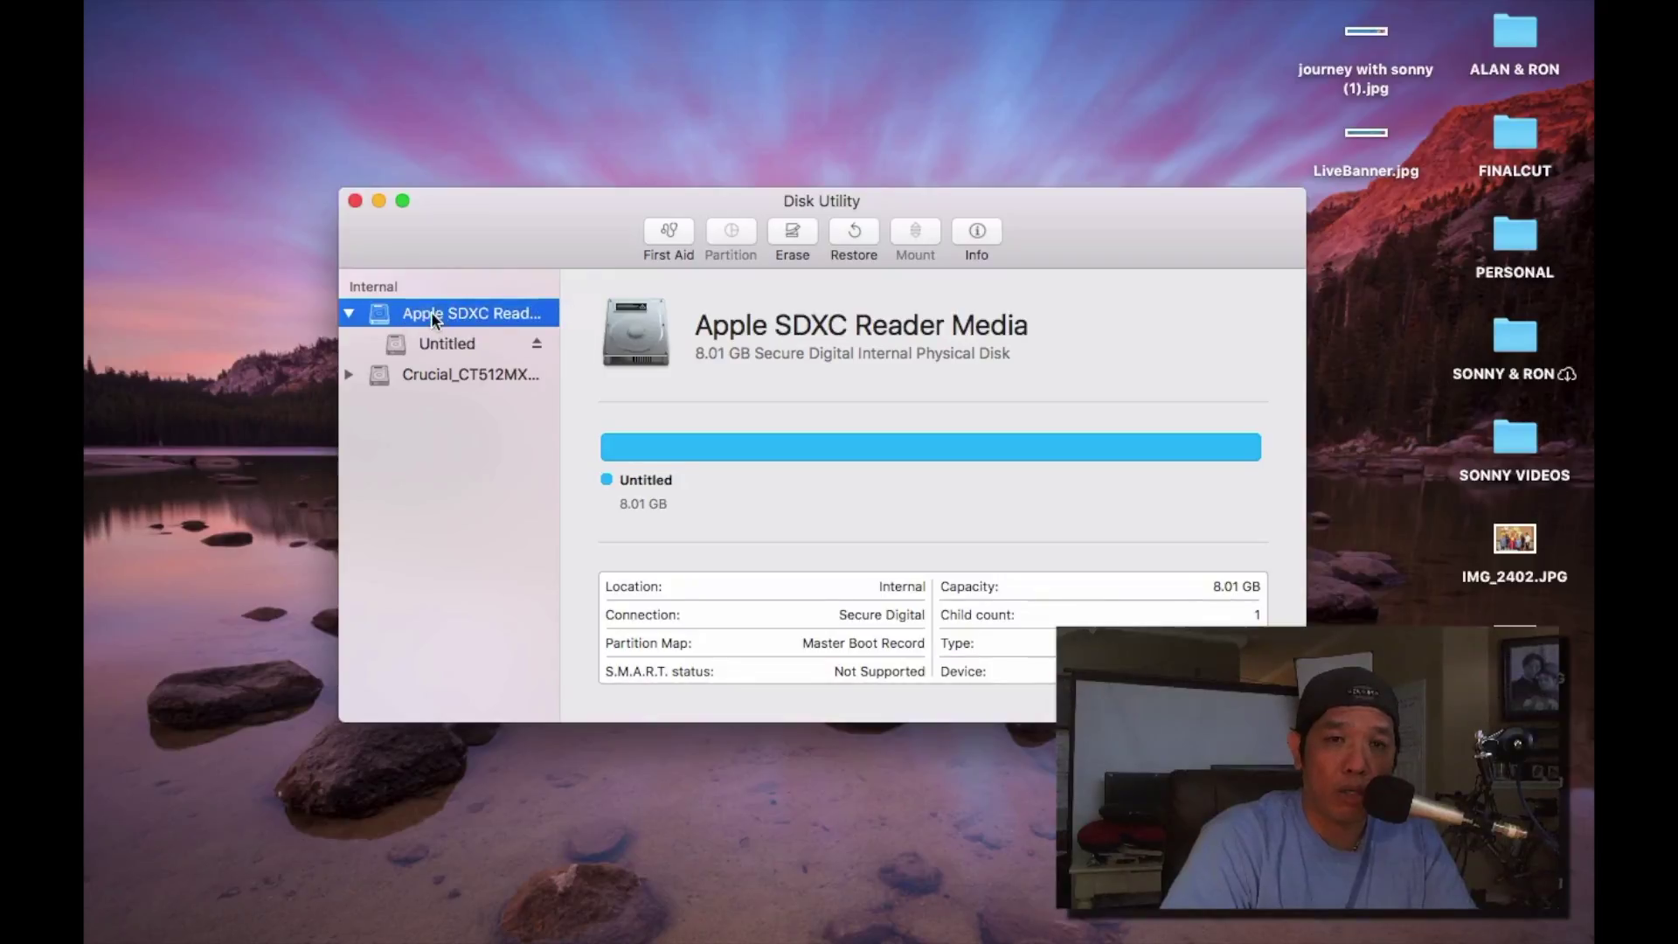
click(452, 344)
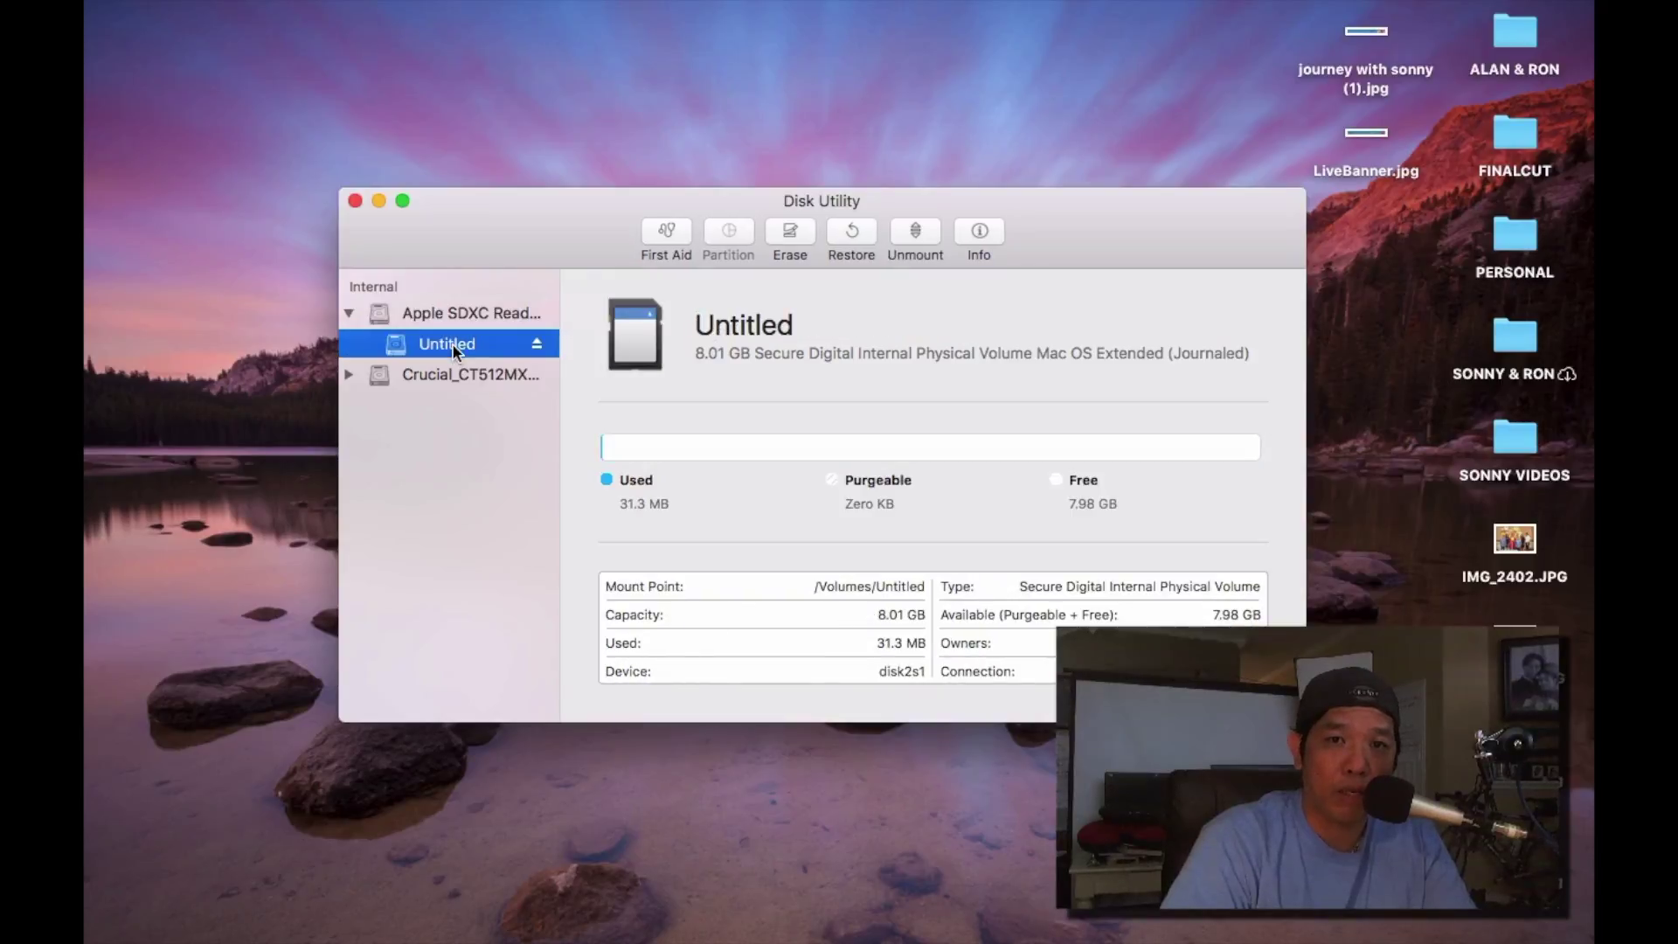
Erase the Untitled card with the name ABC and MS-DOS (FAT) format
click(791, 234)
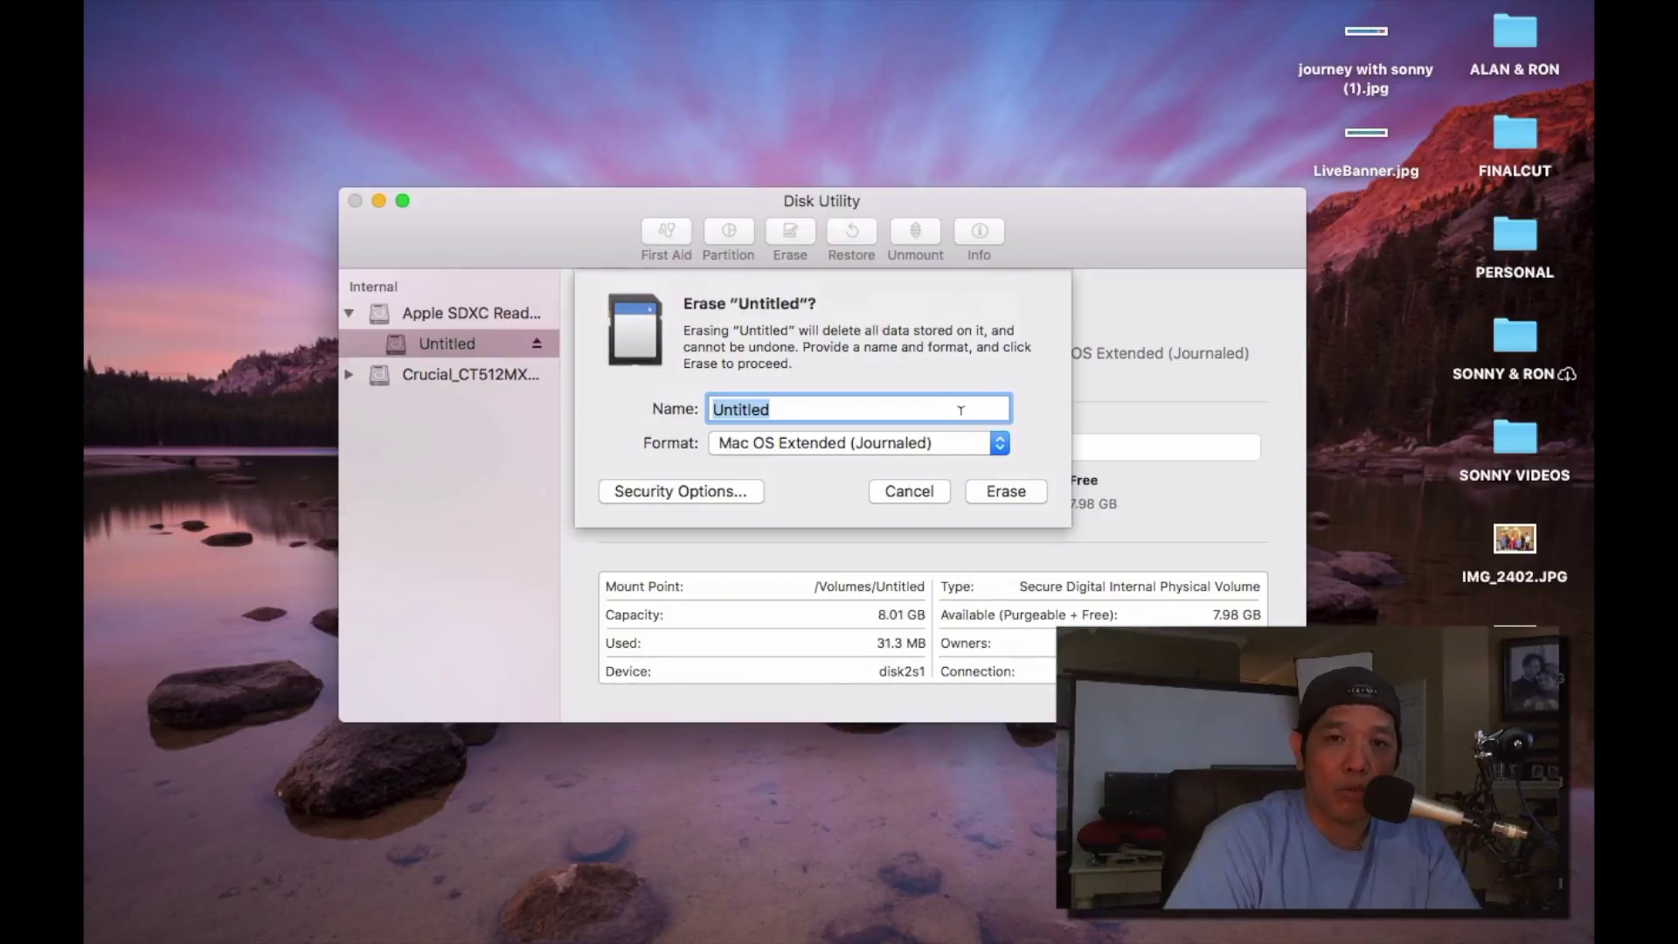
text(N)
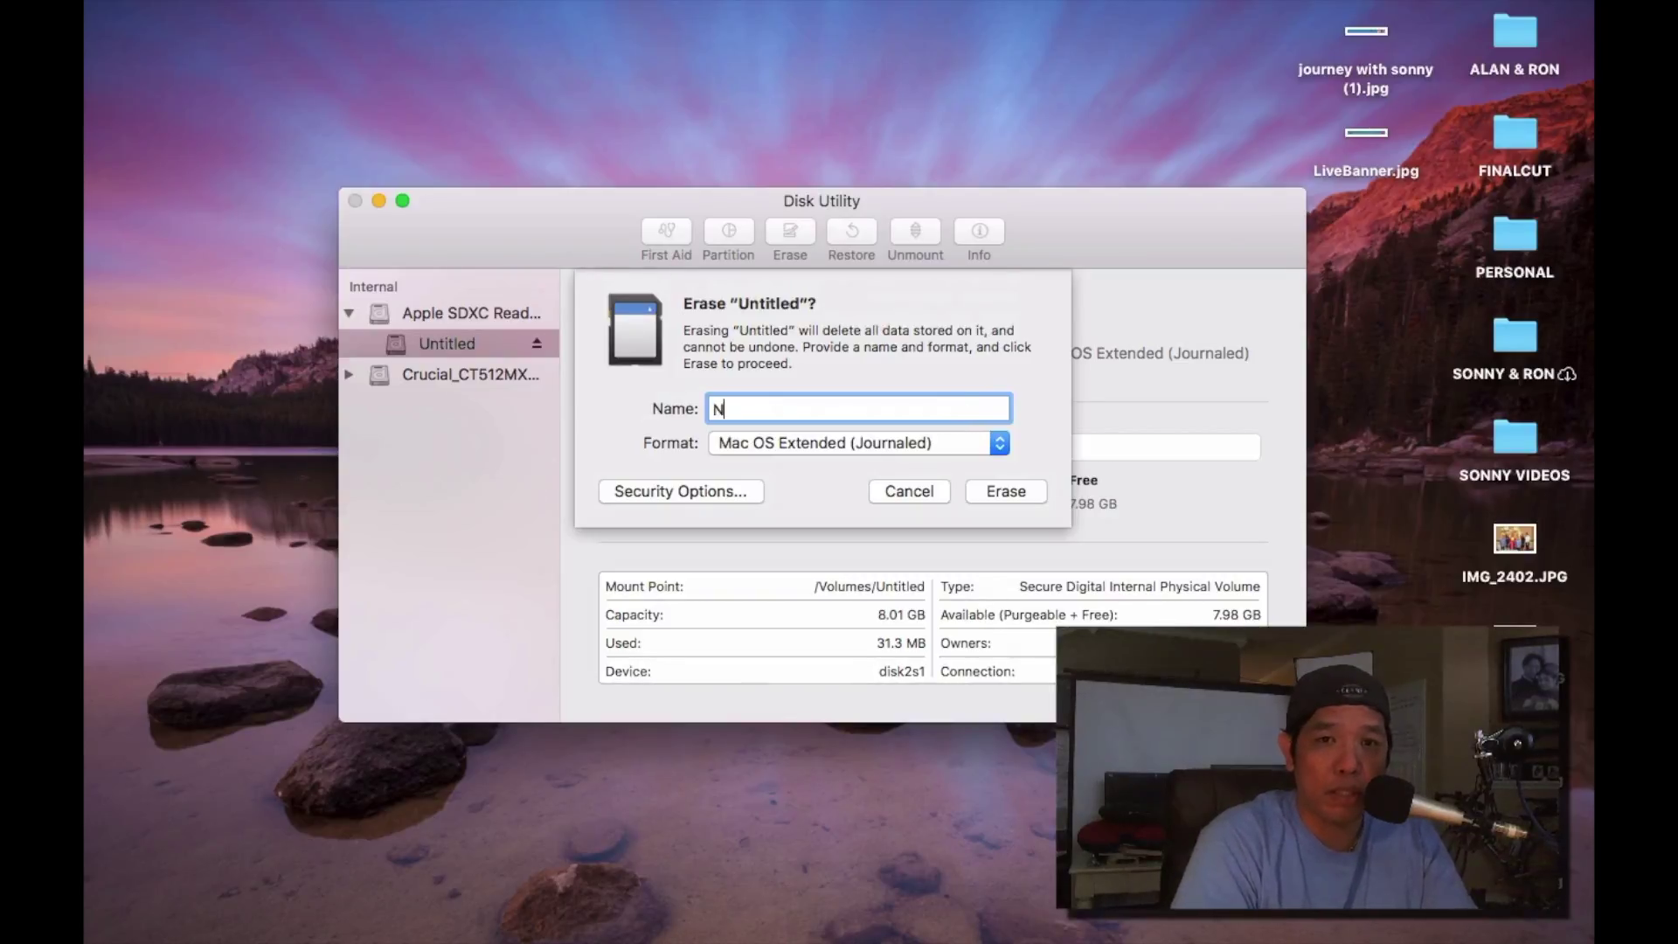
key(BackSpace)
text(ABC)
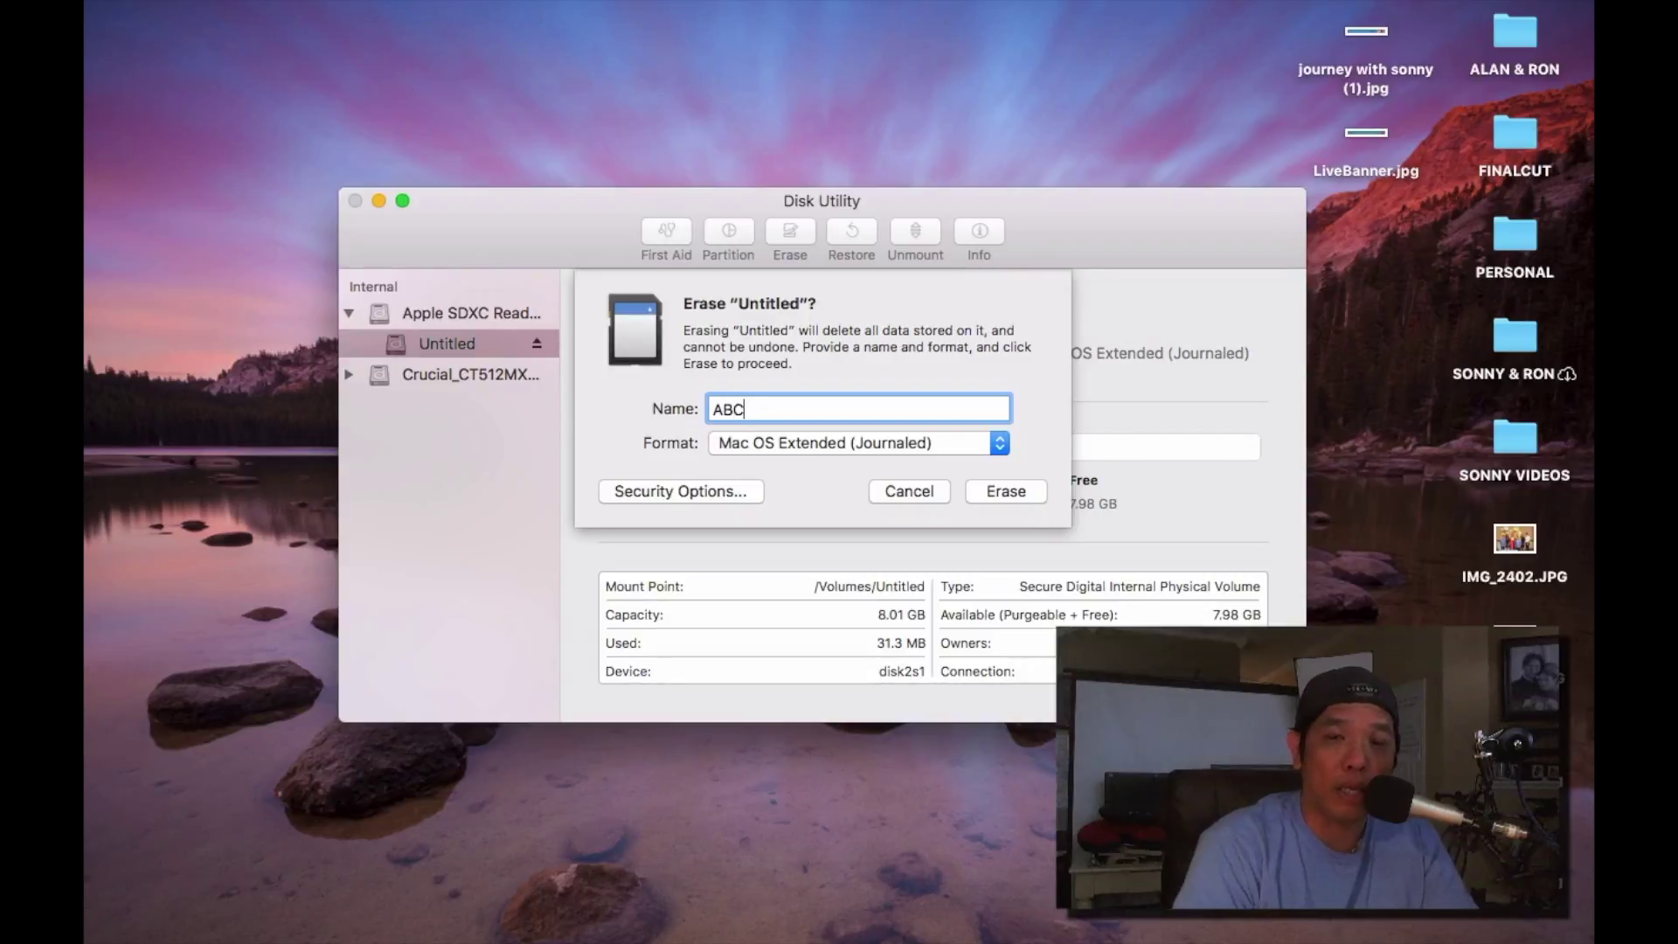
click(998, 442)
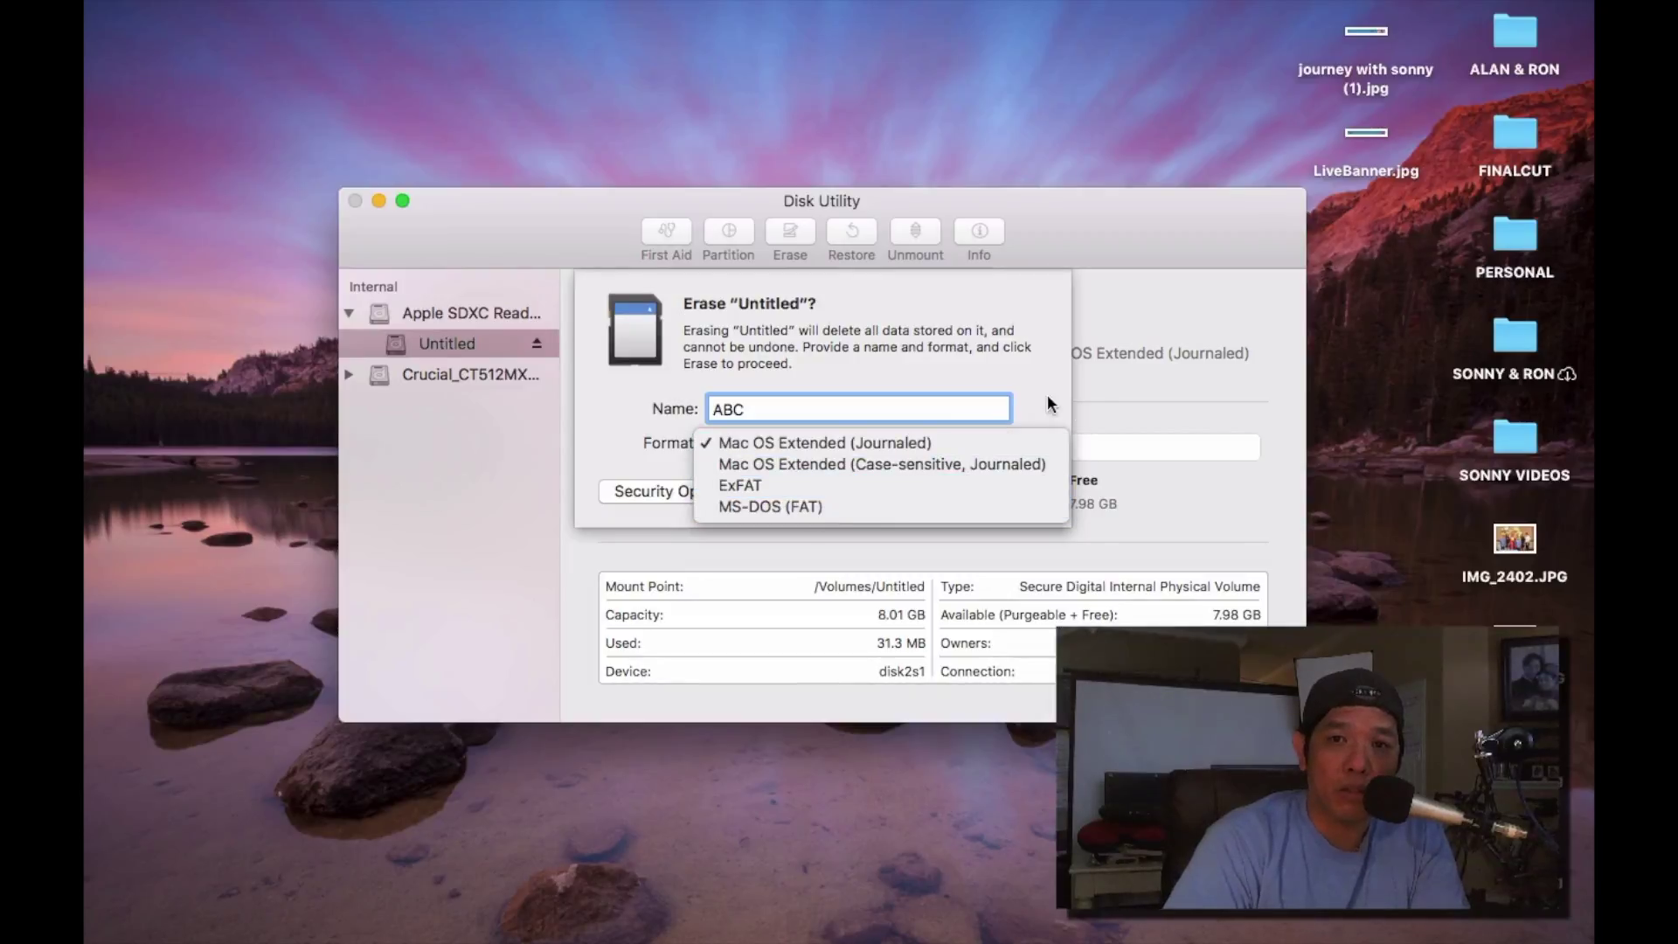
click(995, 444)
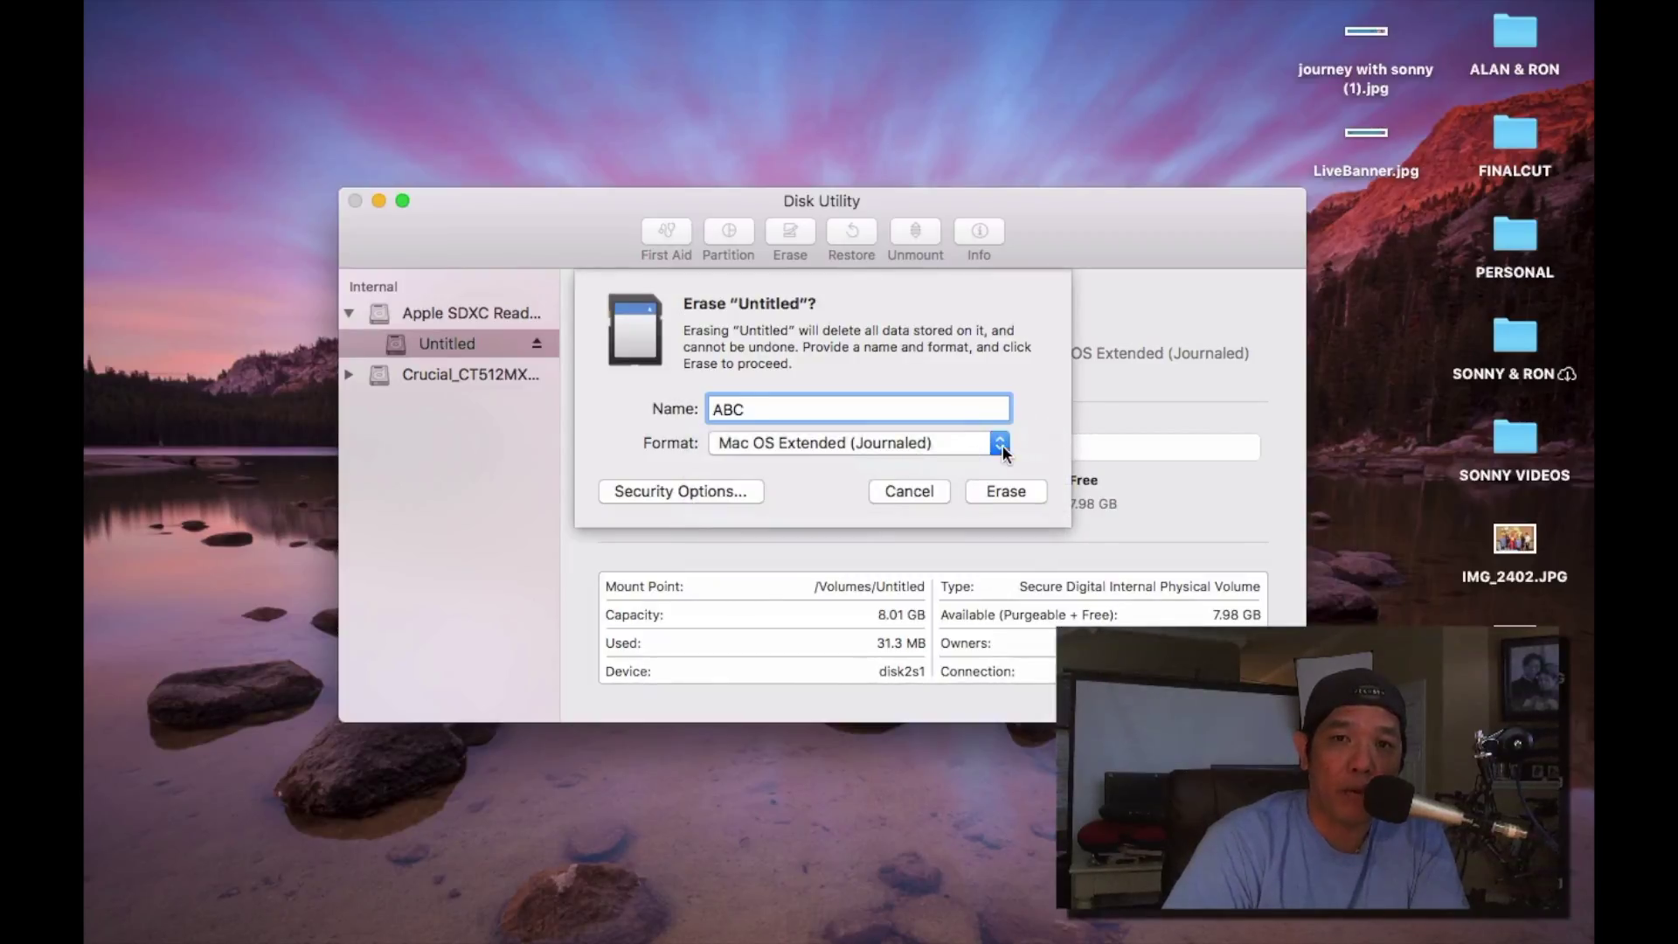
click(1001, 445)
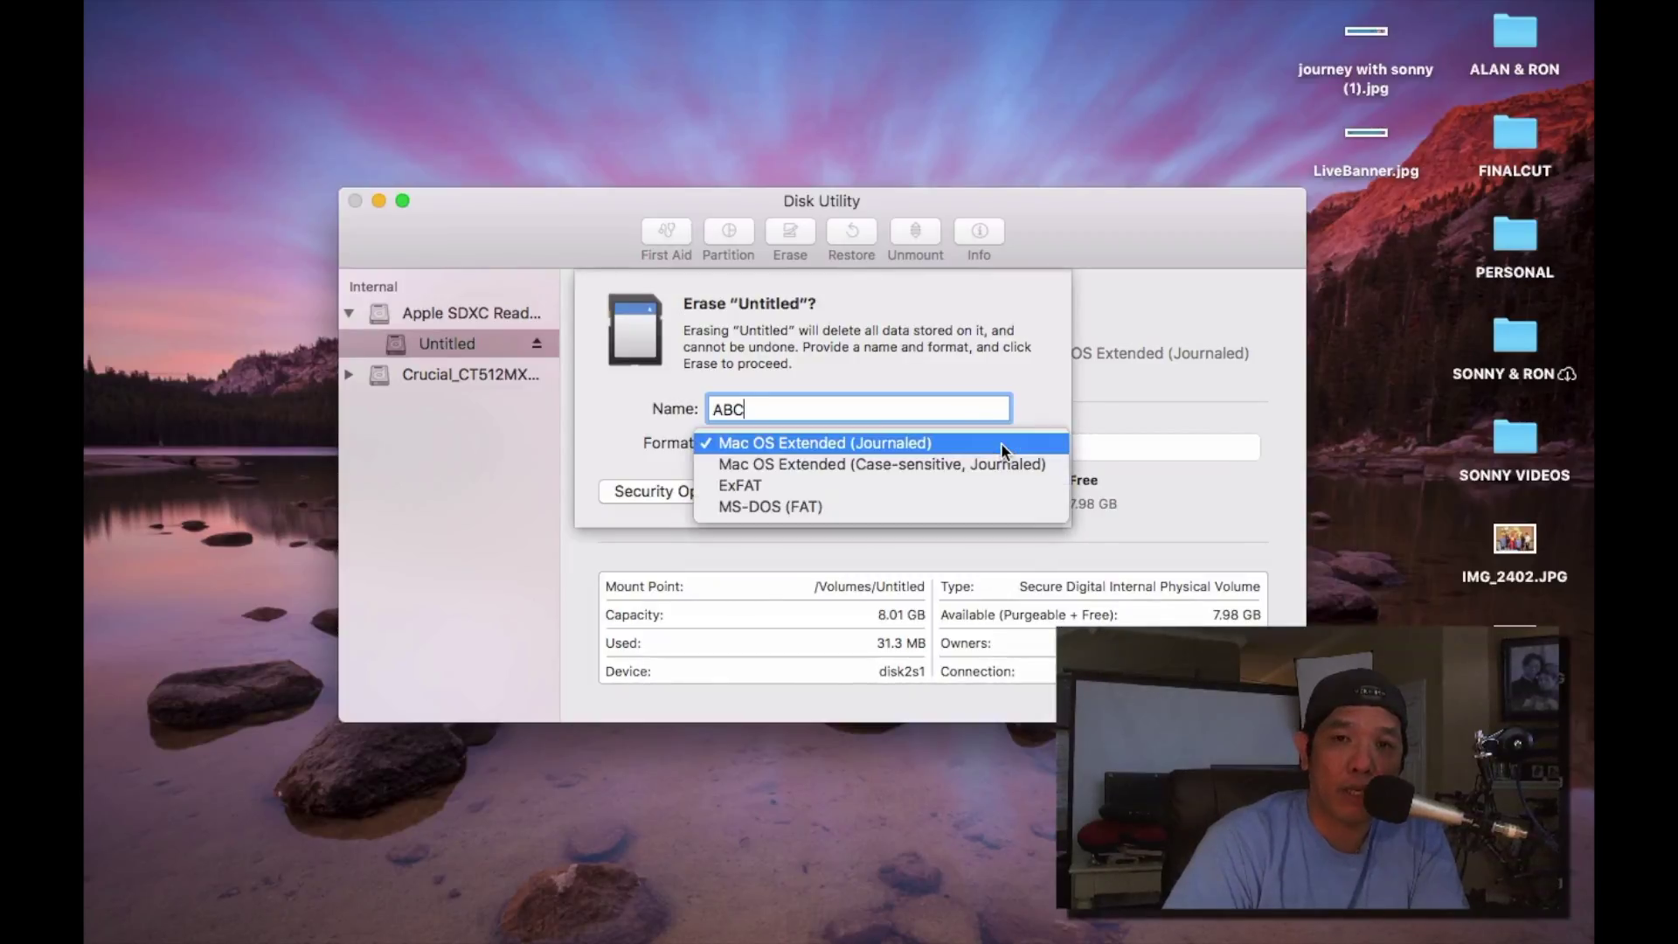
click(808, 506)
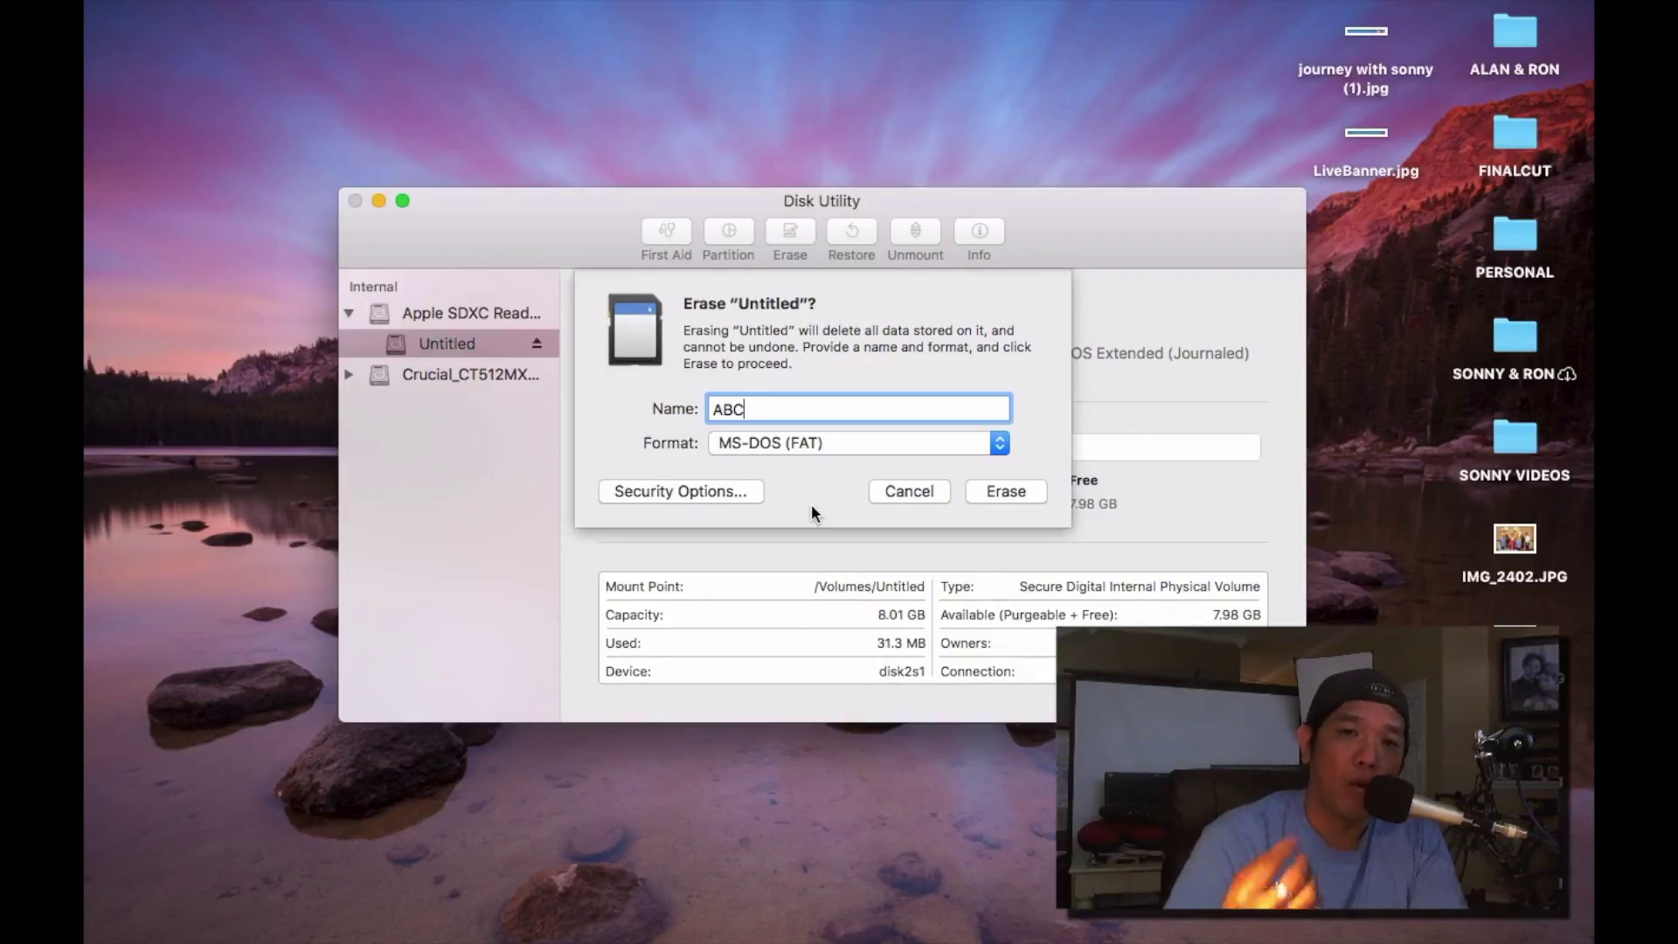
click(1009, 491)
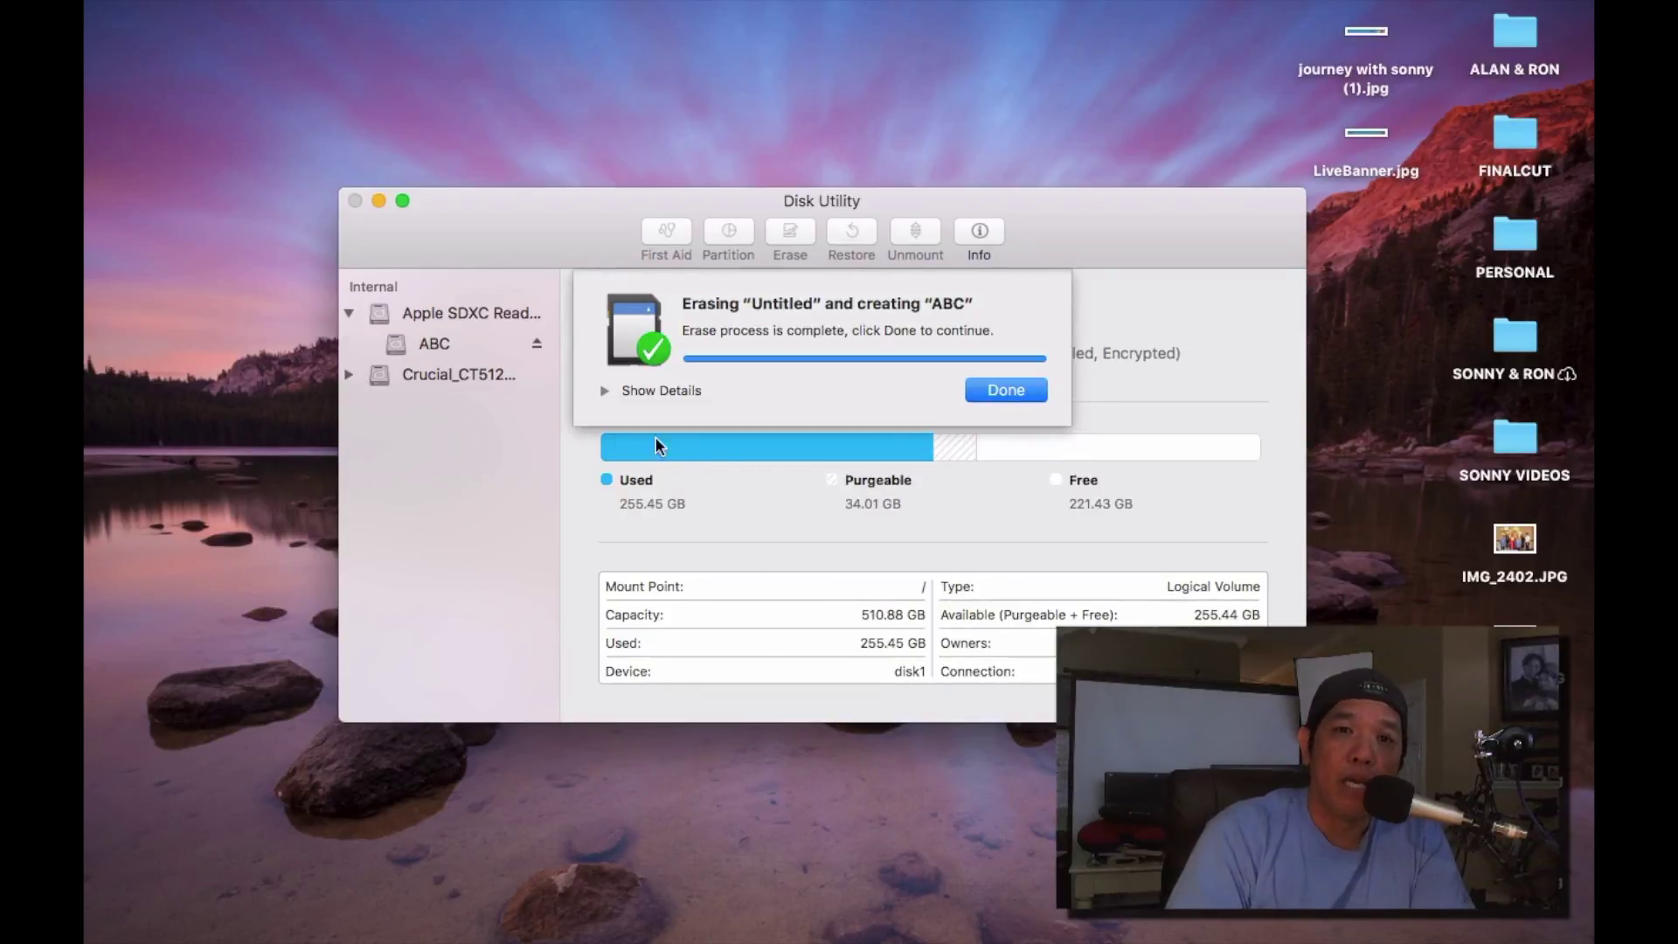
Dismiss the erase-complete notice, eject the ABC volume and close Disk Utility
click(602, 394)
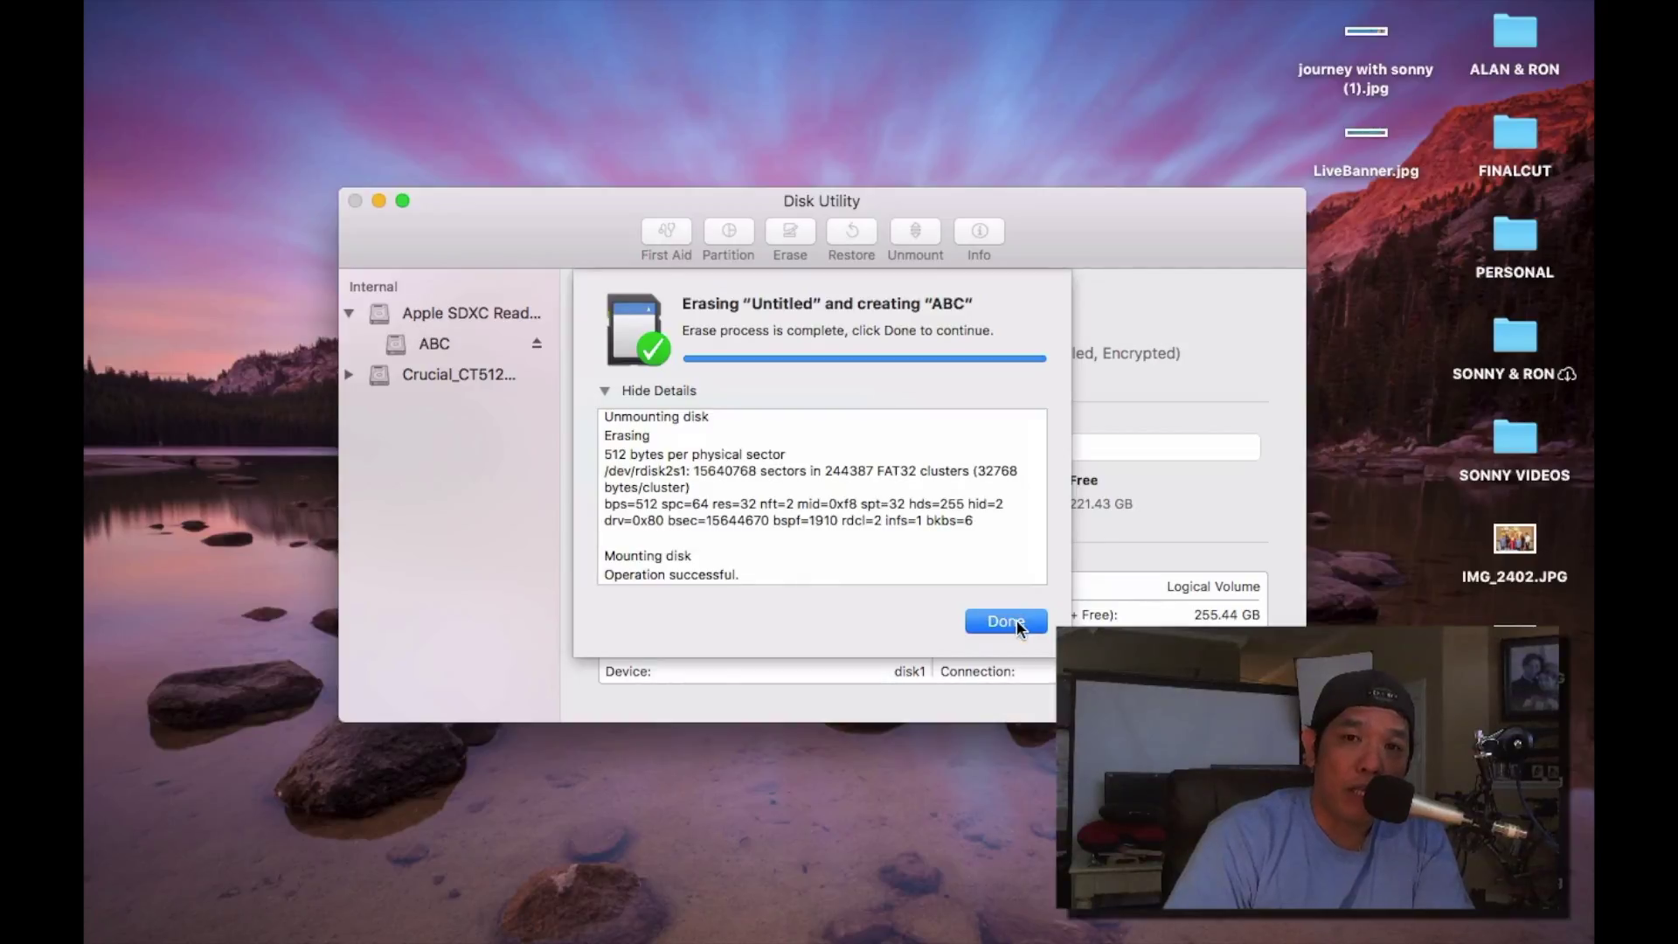
click(1005, 621)
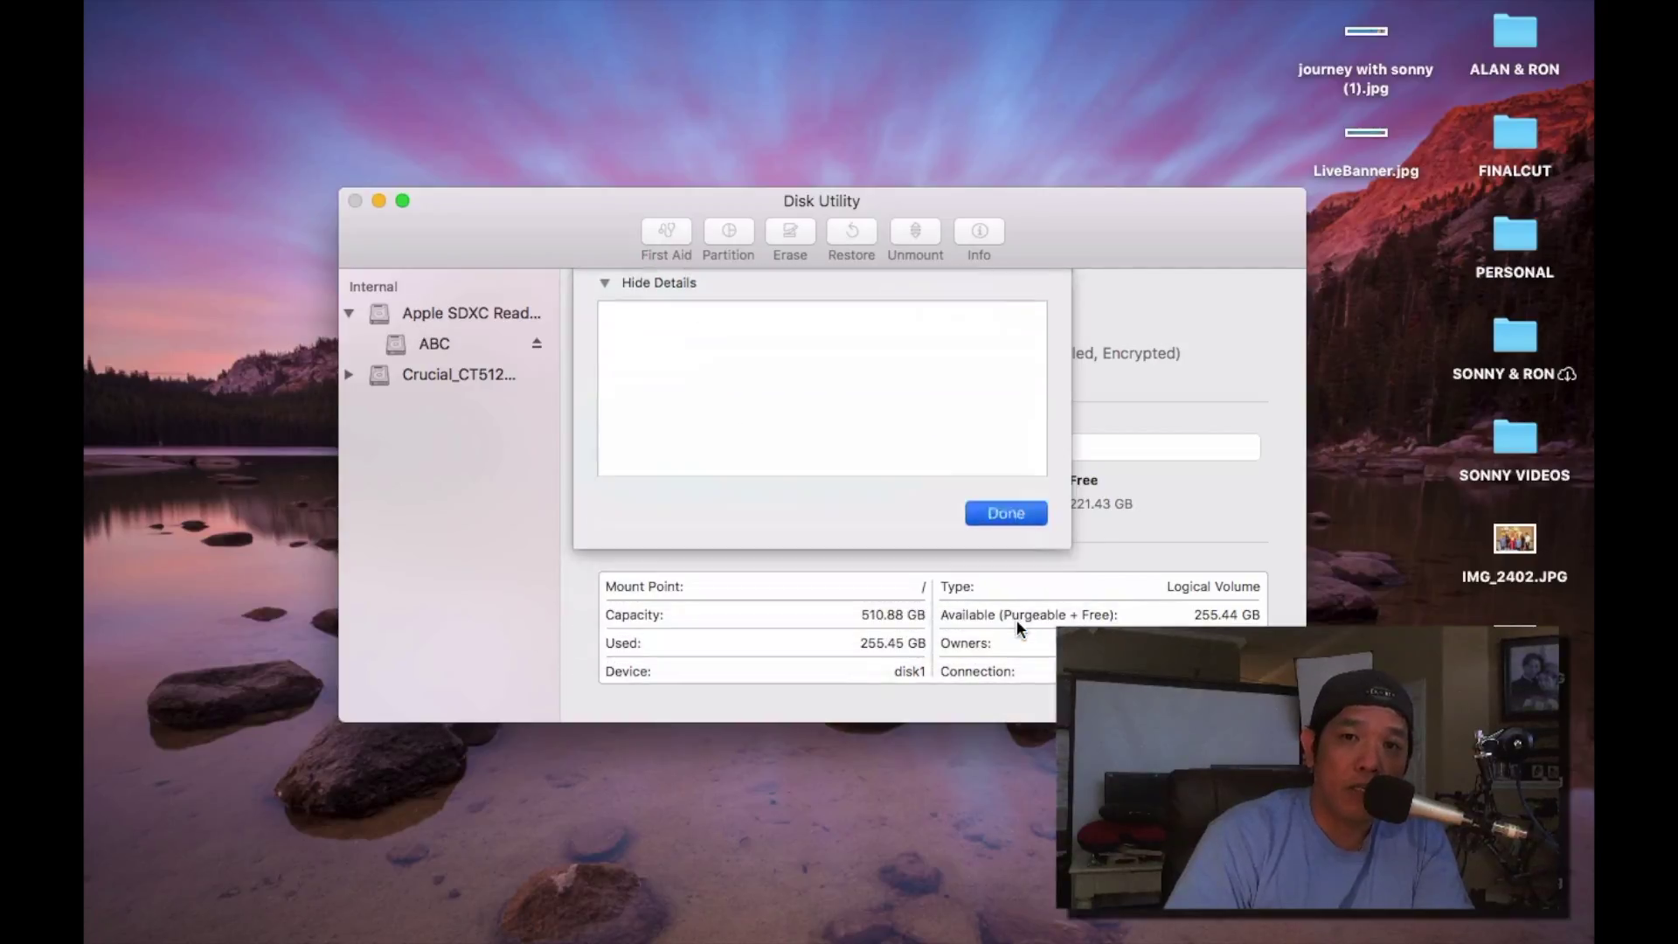
click(536, 345)
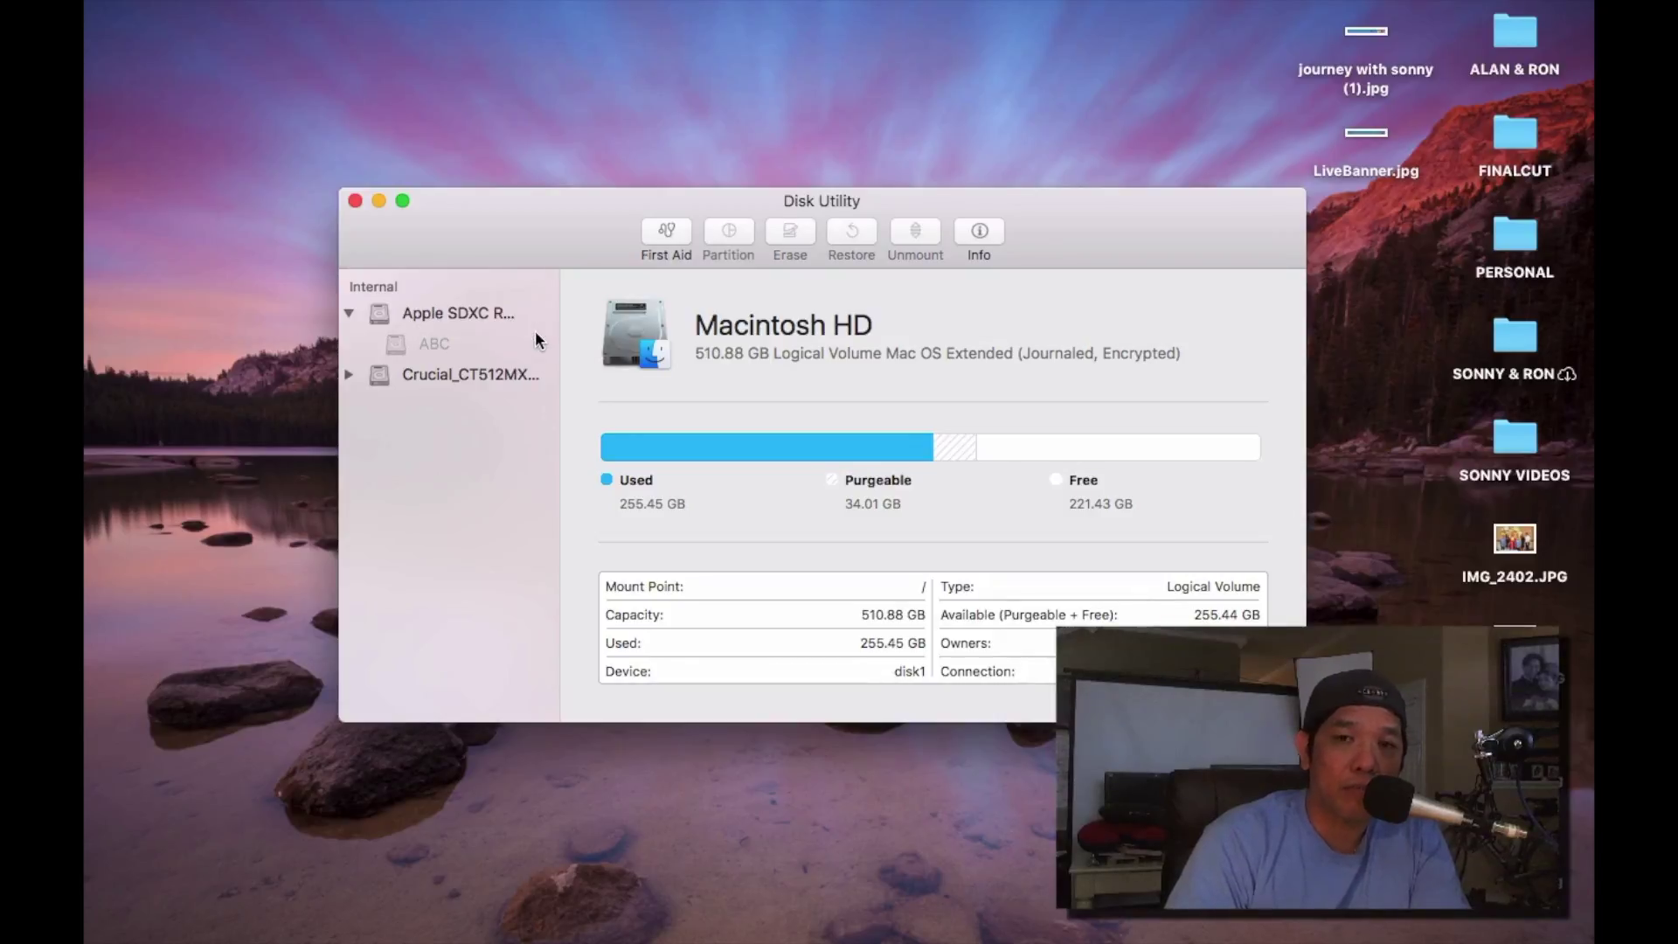
click(355, 201)
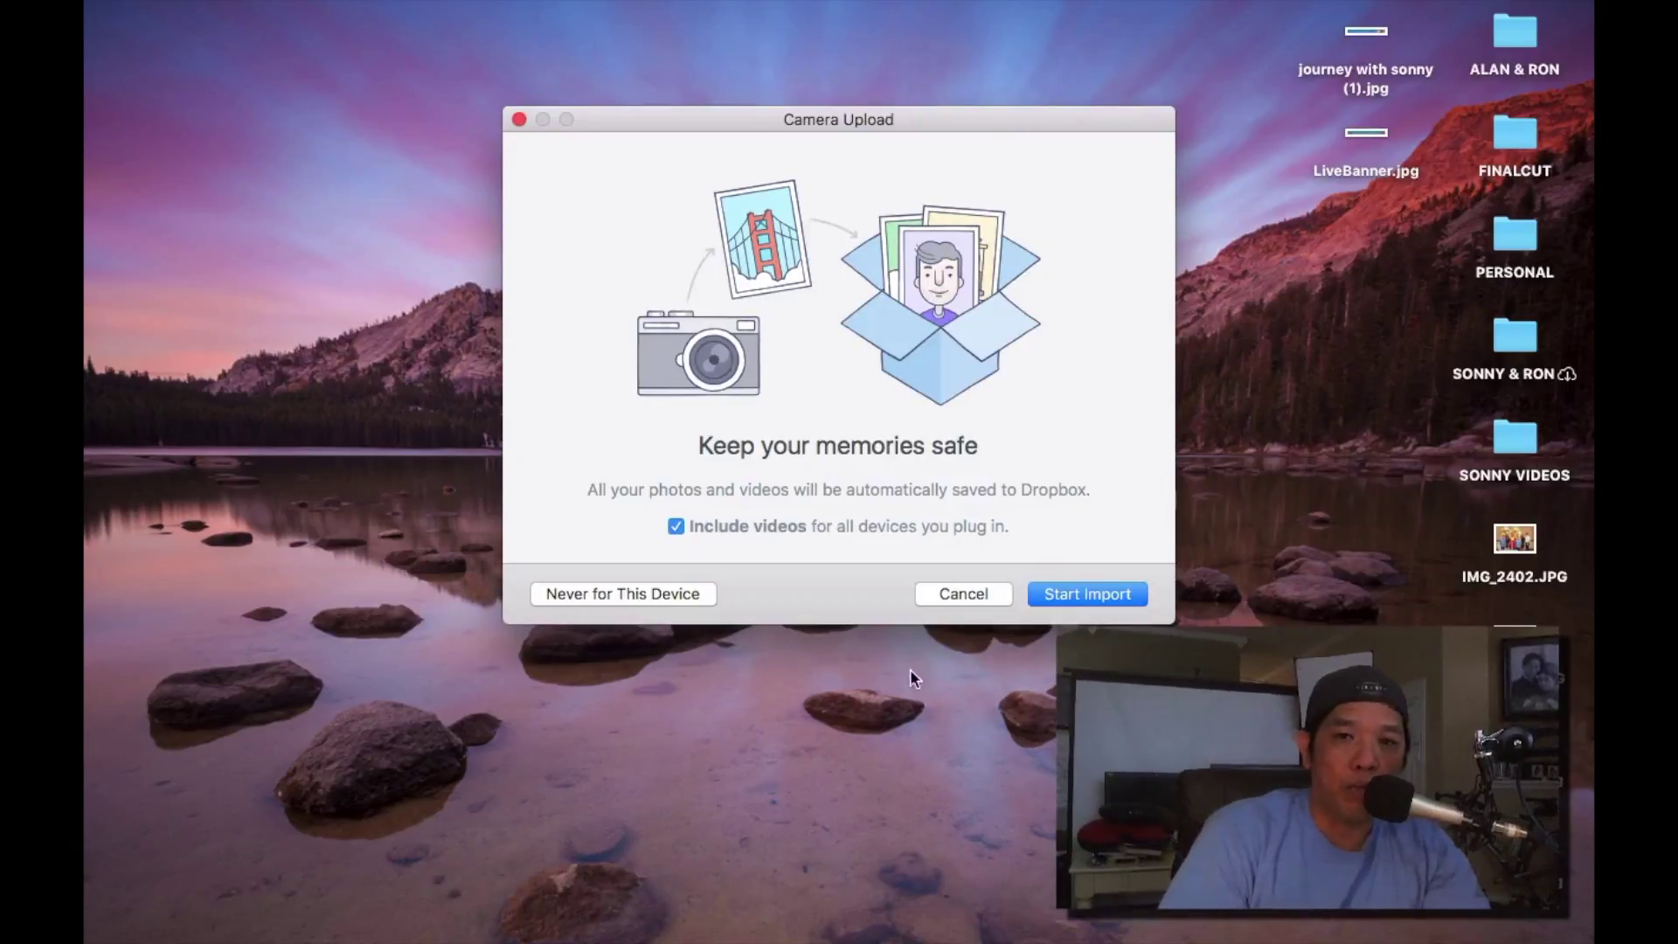
Cancel the Camera Upload prompt and show the EOS_DIGITAL card in Finder
click(966, 595)
click(224, 903)
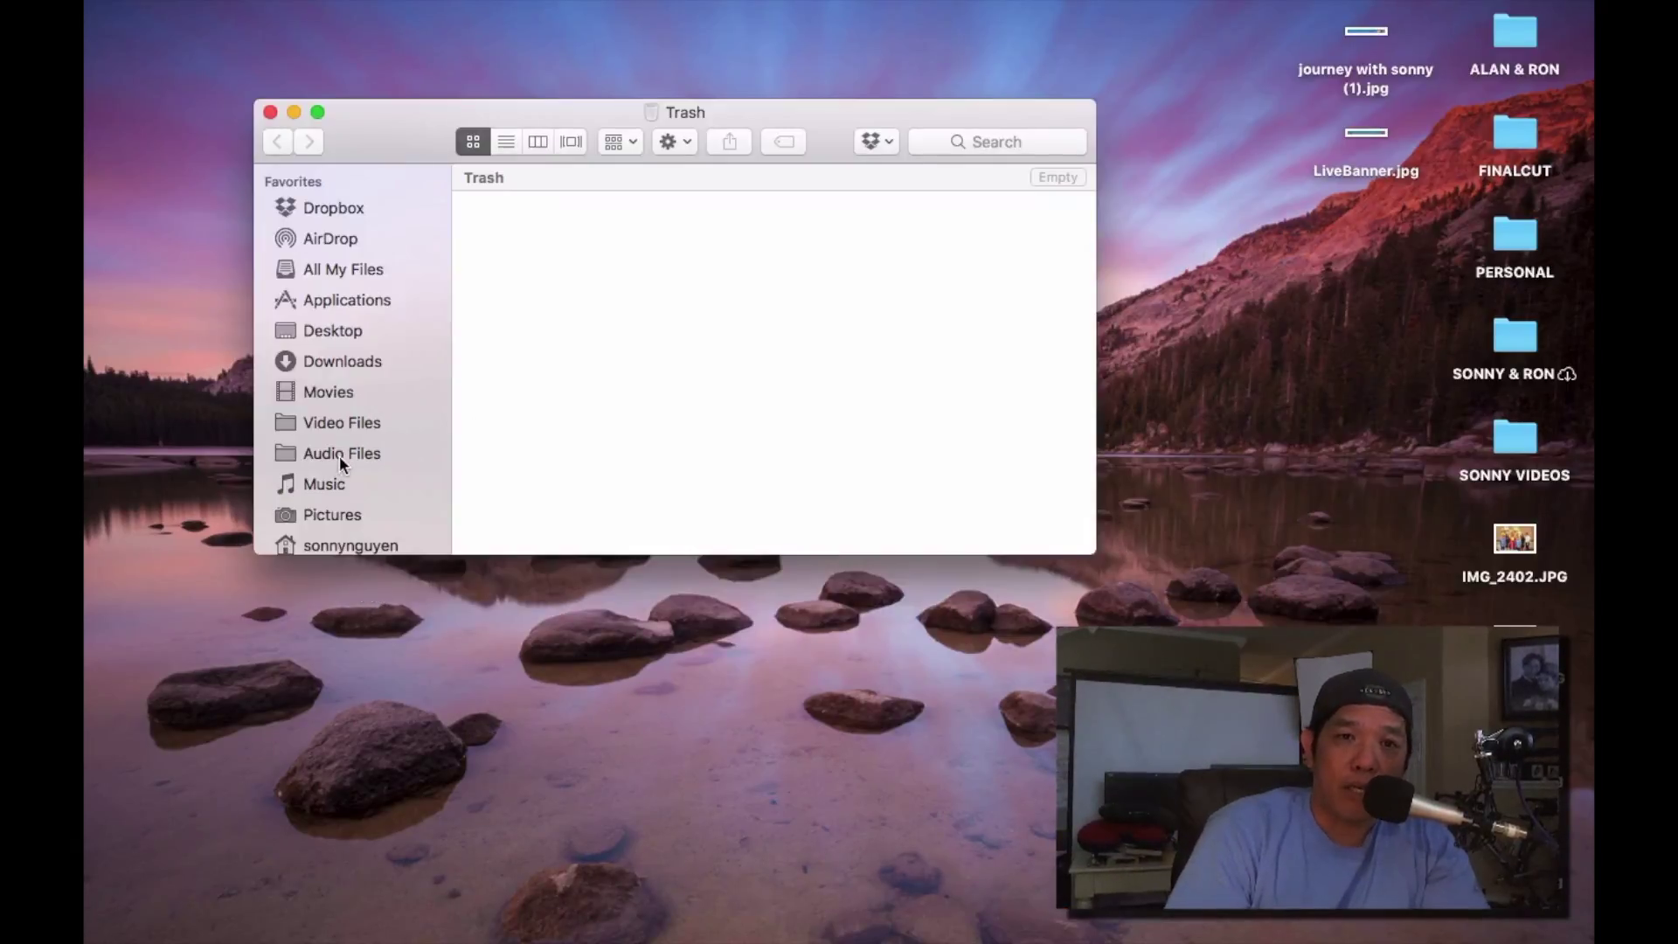
scroll(339, 459, down, 5)
scroll(339, 462, down, 3)
click(353, 254)
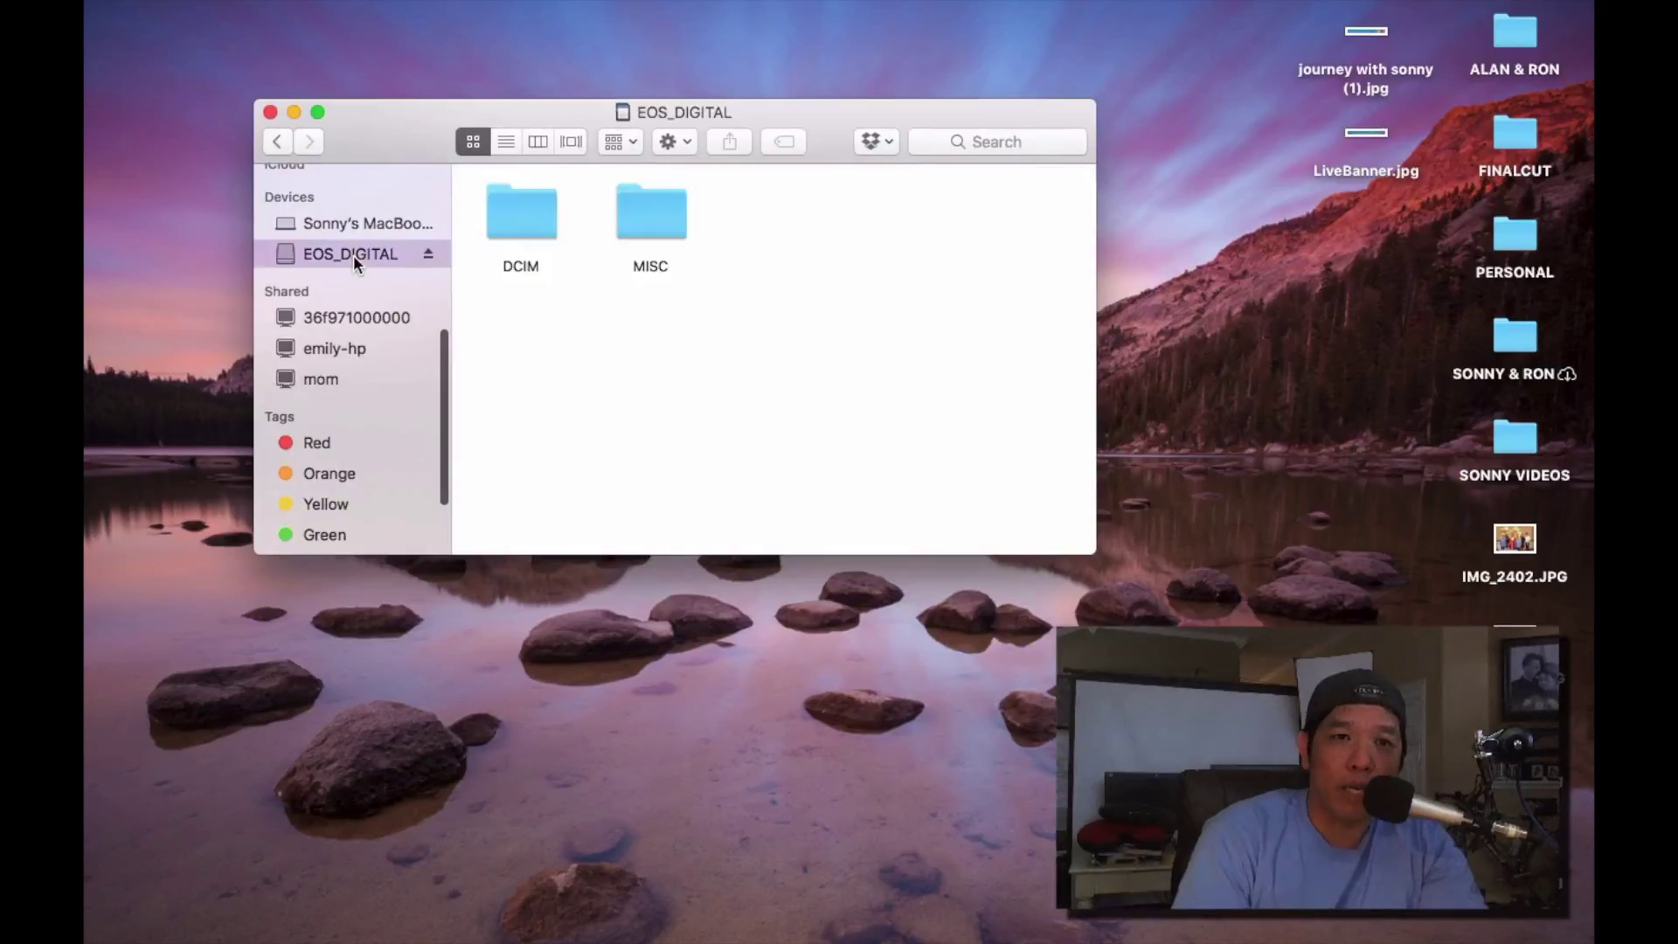
Open DCIM/100CANON and browse its JPG photos, previewing one
double_click(526, 228)
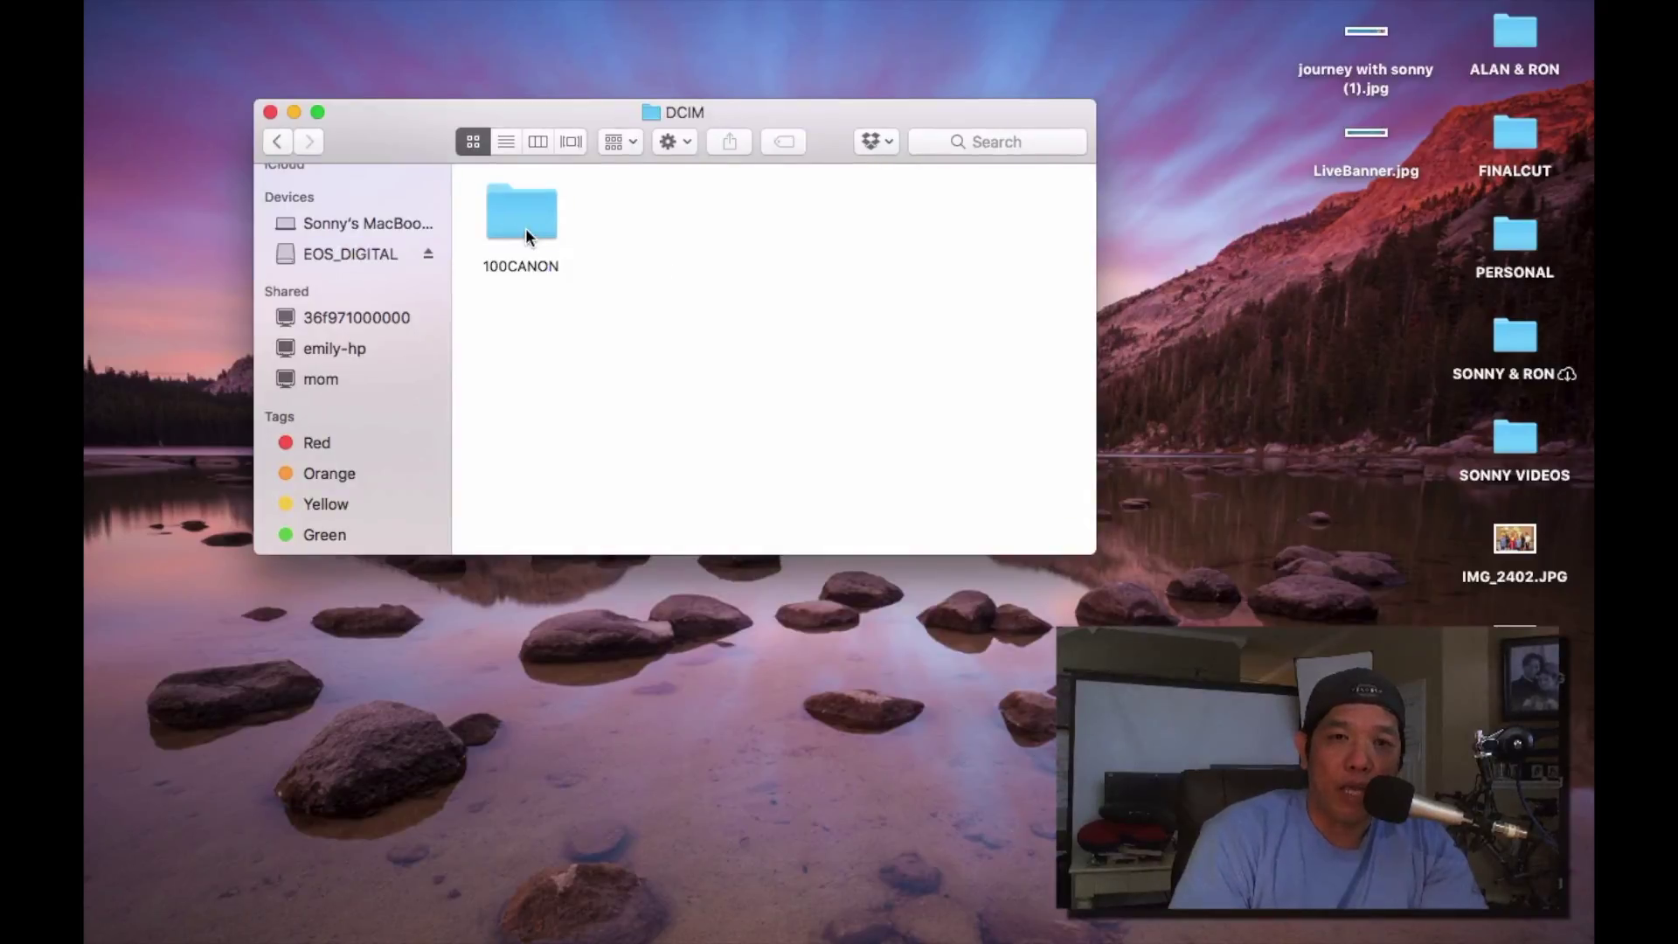
double_click(526, 228)
scroll(606, 254, down, 3)
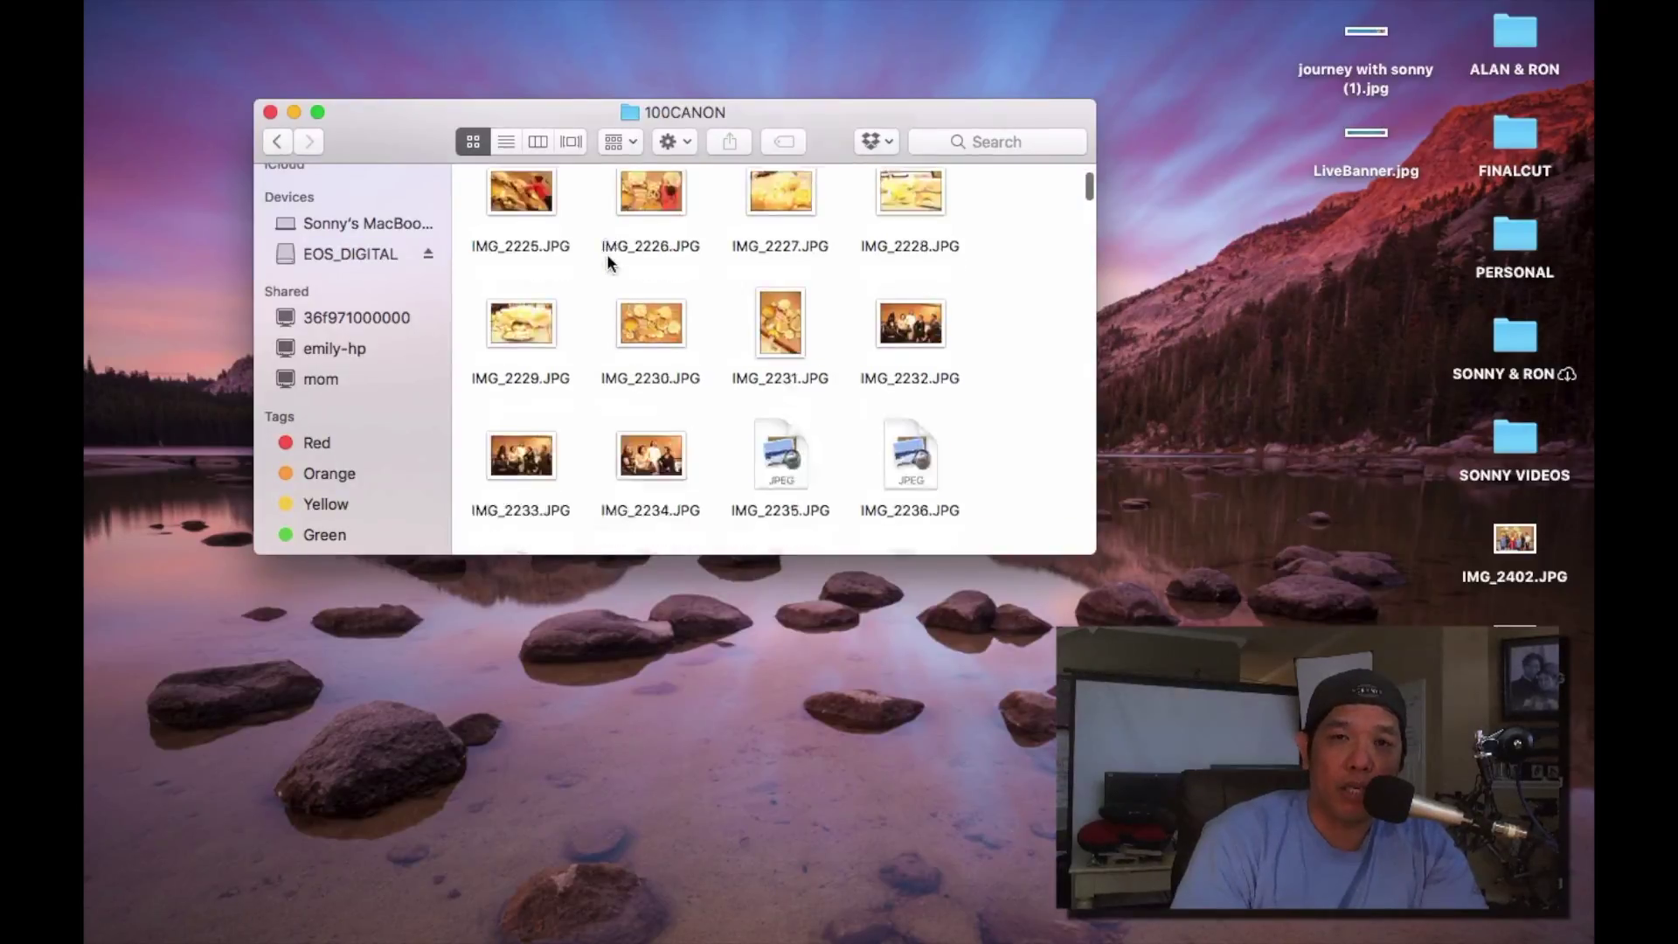
scroll(606, 261, down, 15)
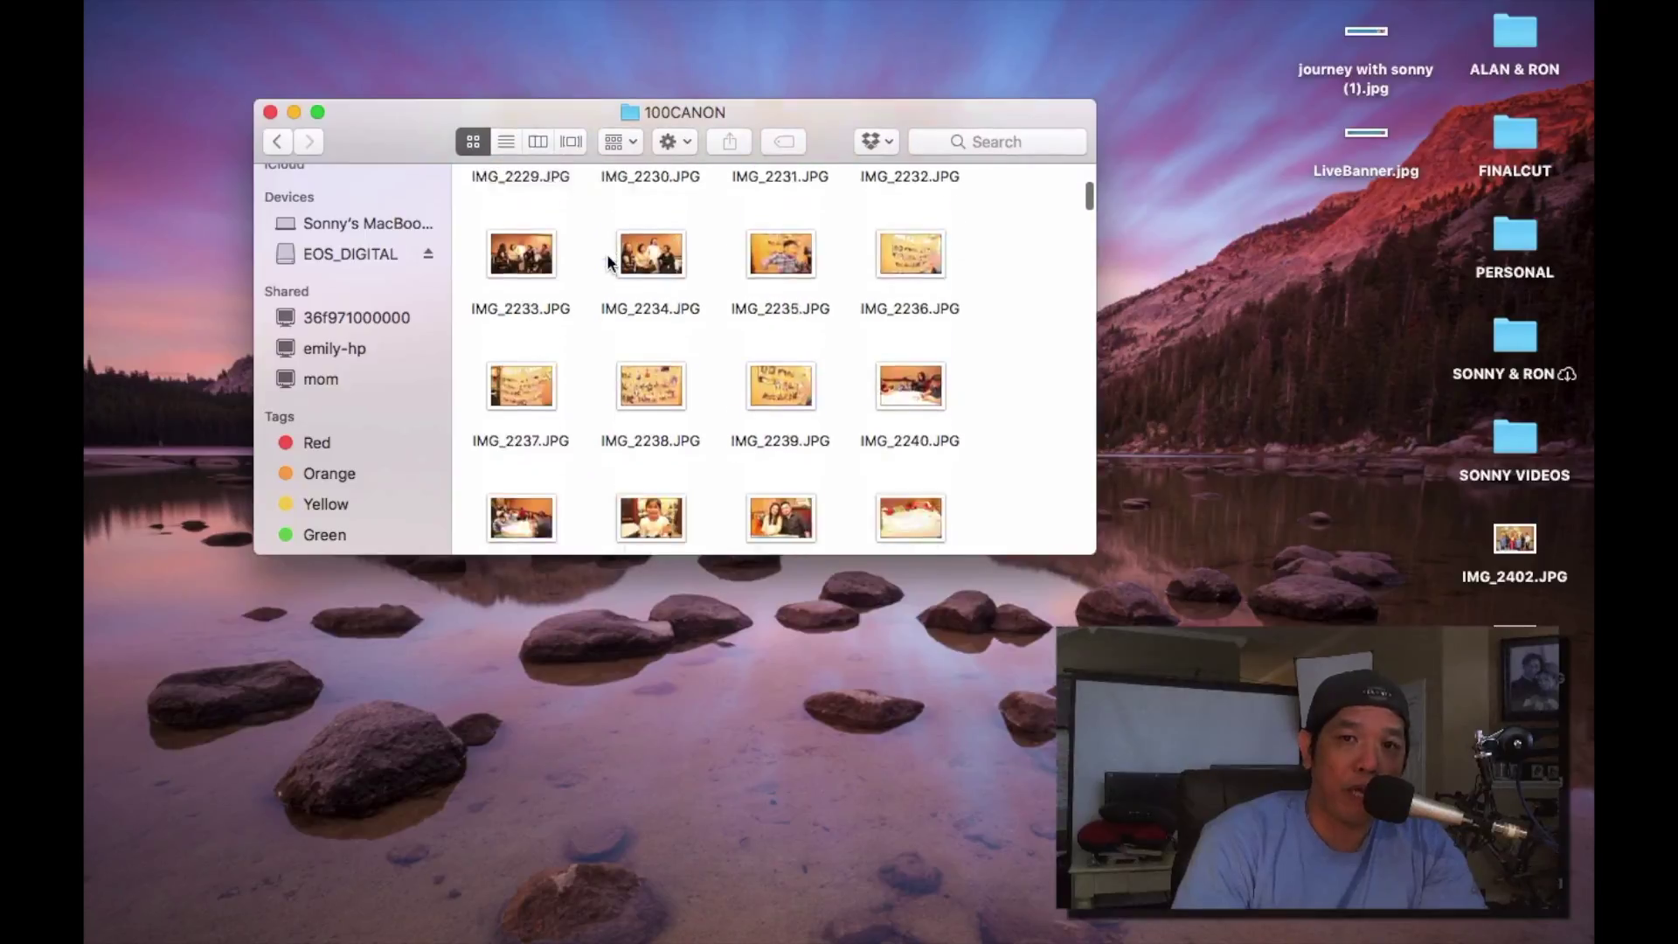
key(space)
scroll(699, 328, down, 6)
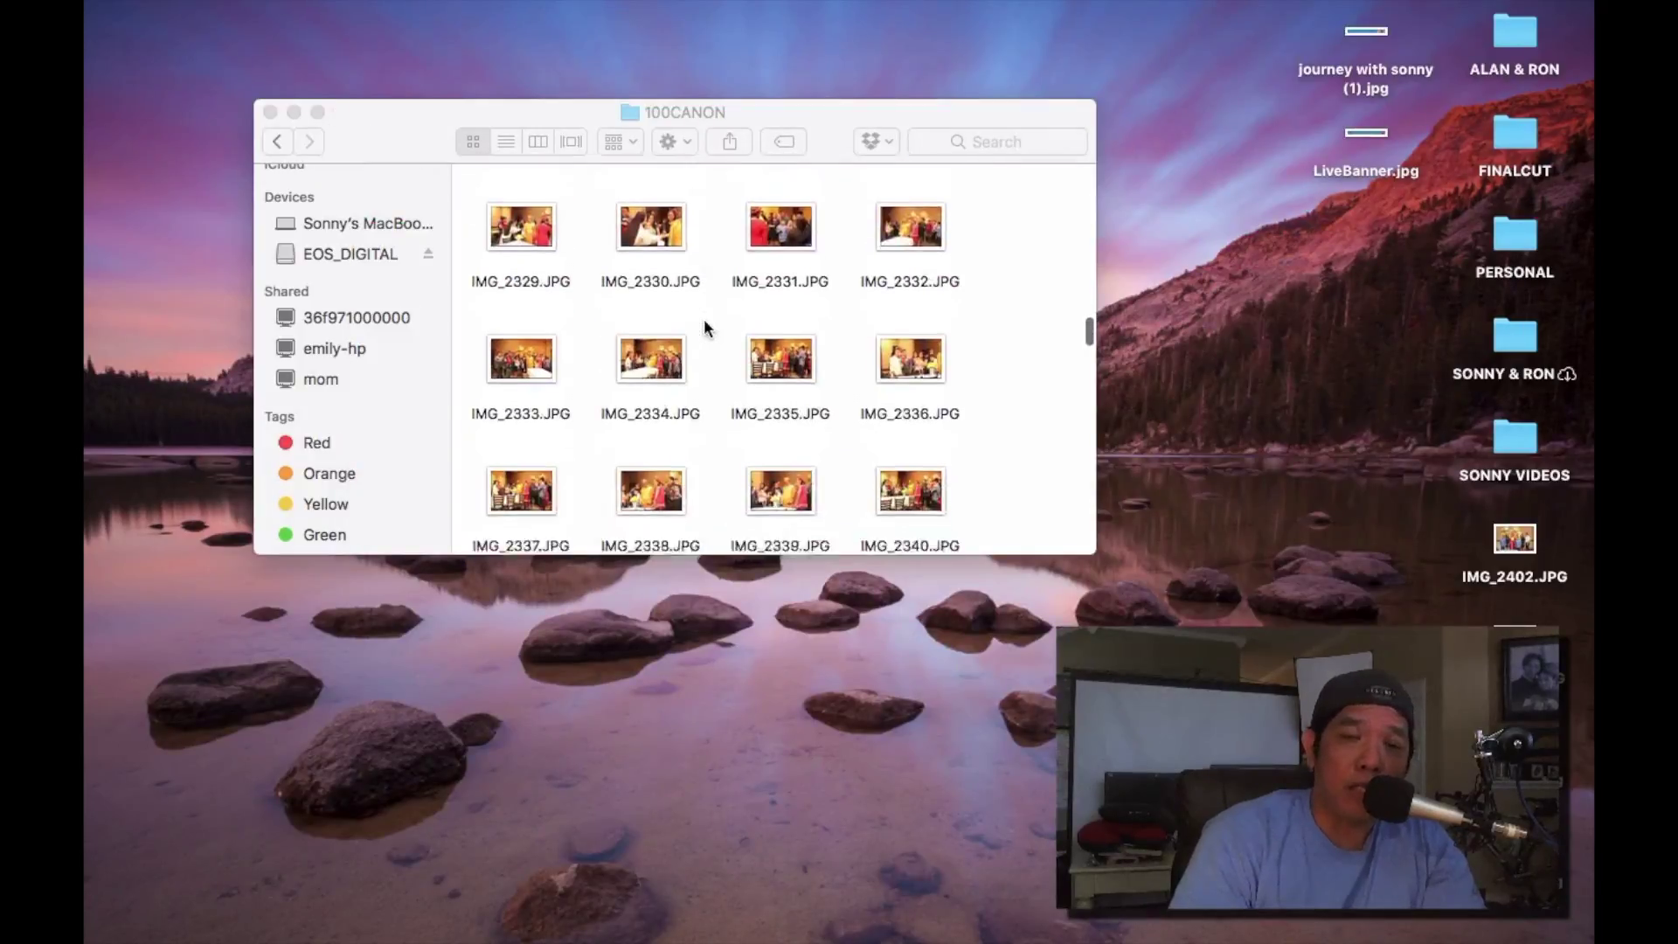
scroll(860, 363, down, 3)
scroll(856, 365, down, 5)
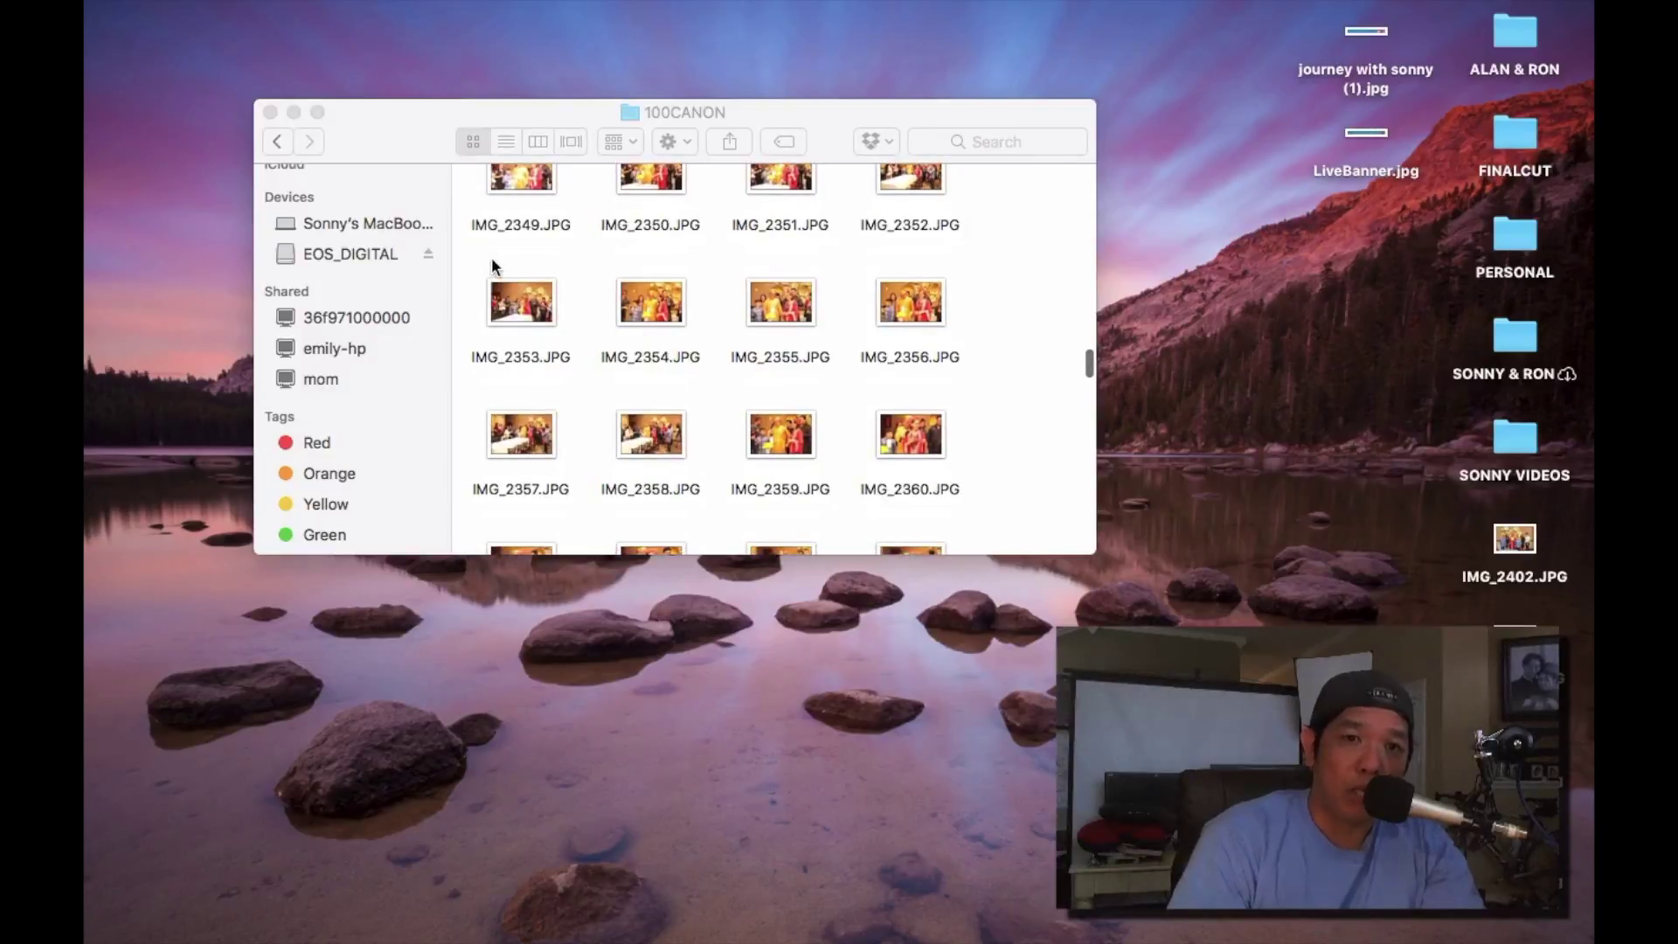
drag(560, 308, 912, 339)
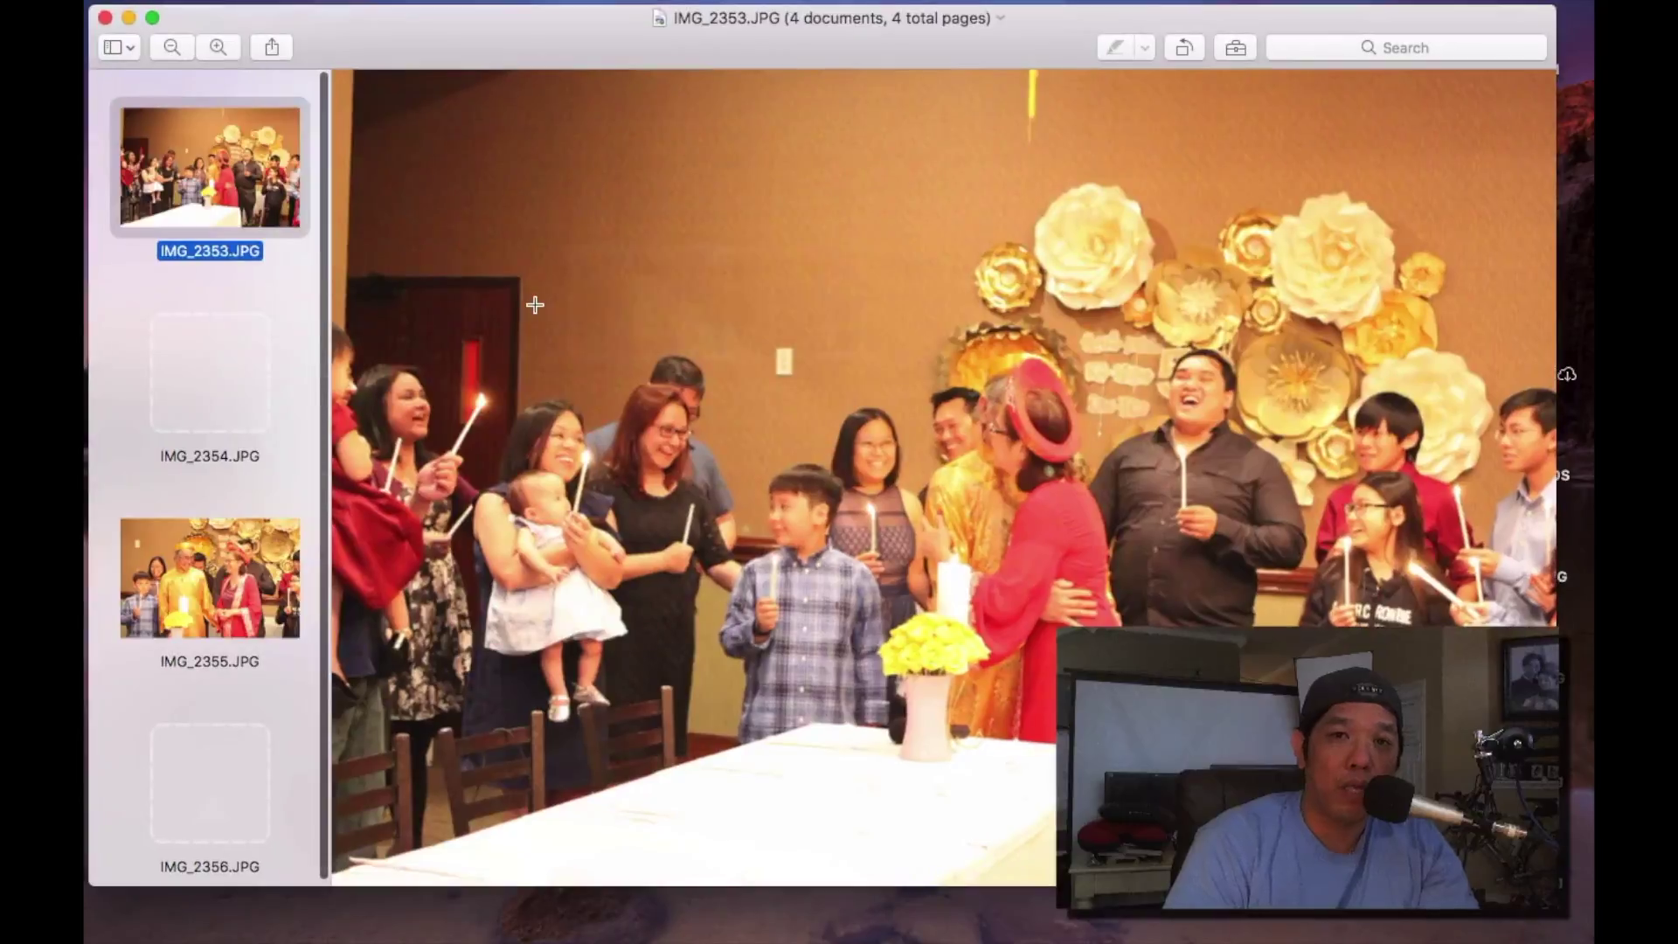
click(194, 367)
click(234, 524)
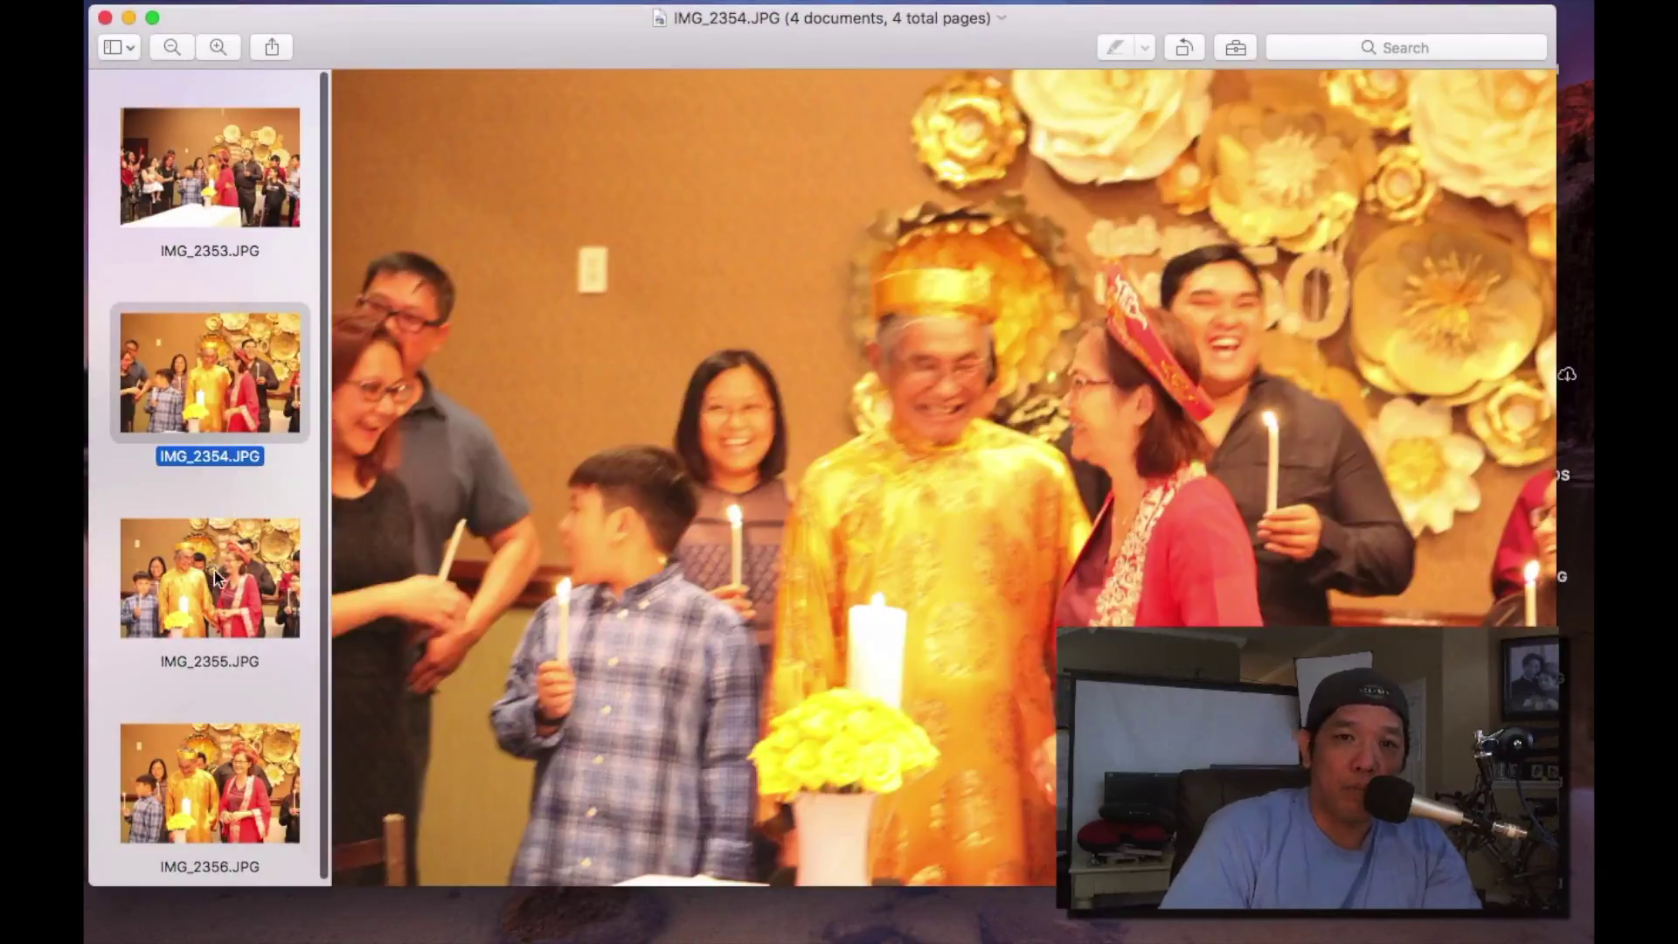
key(super+q)
click(1024, 333)
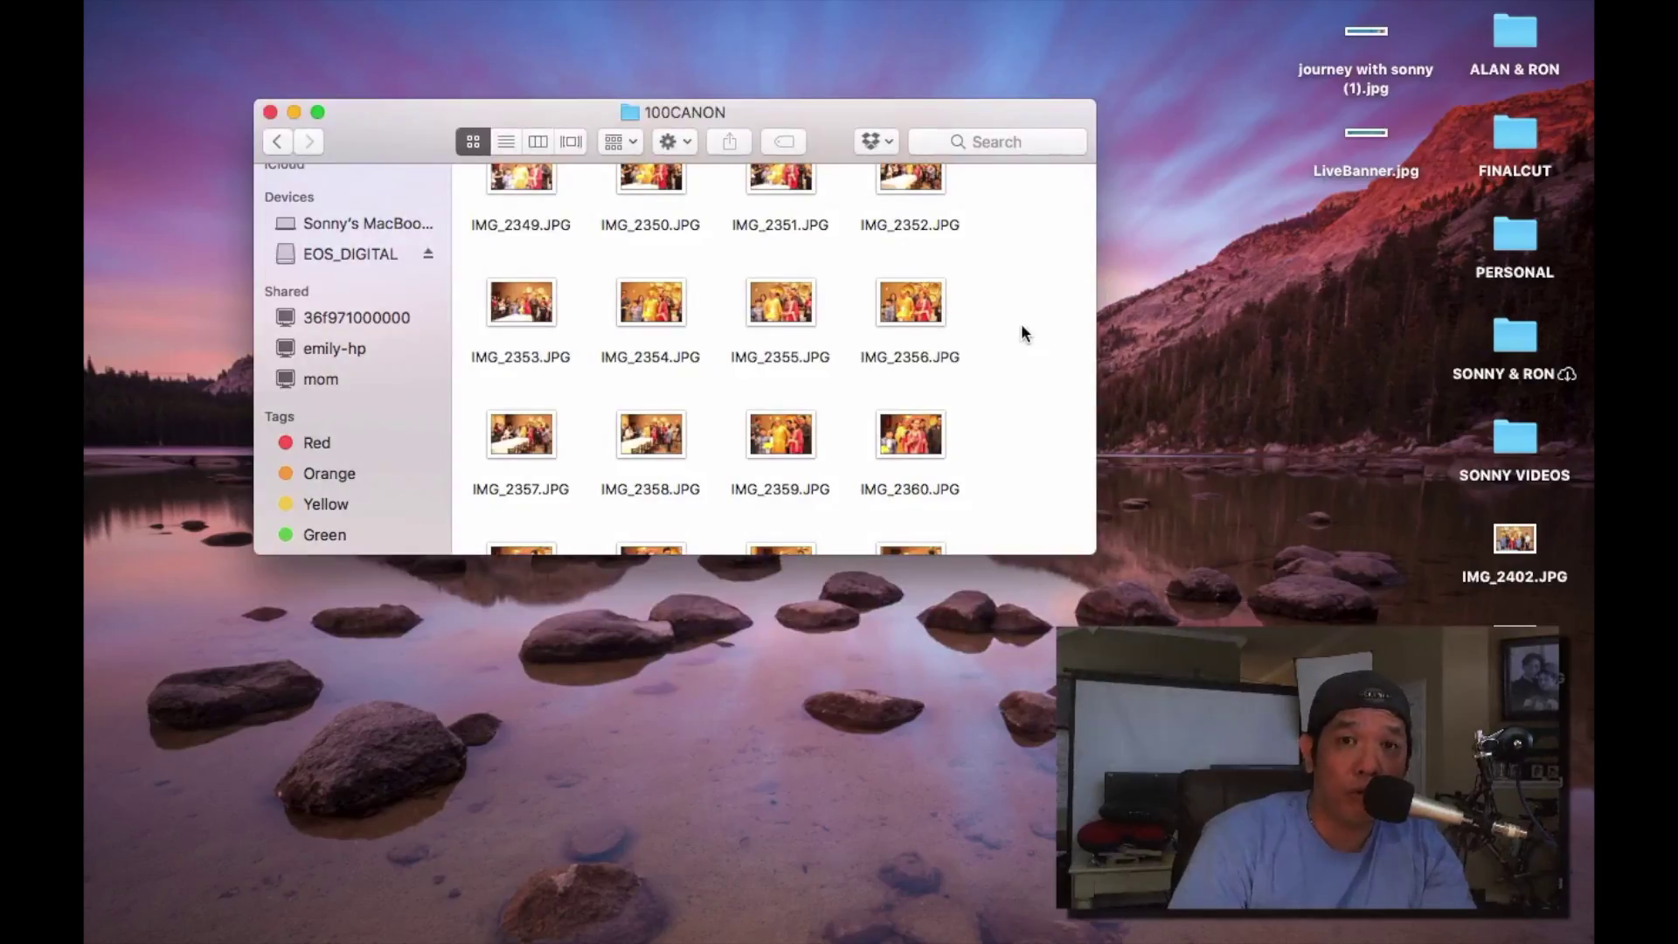